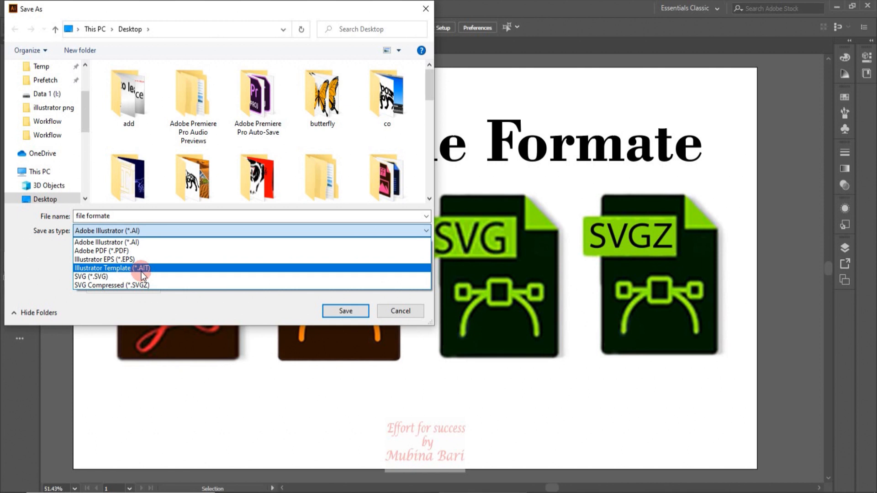
- Dismiss the Save As dialog without saving and create a new document from the 1920 x 1080 px preset
left_click(383, 308)
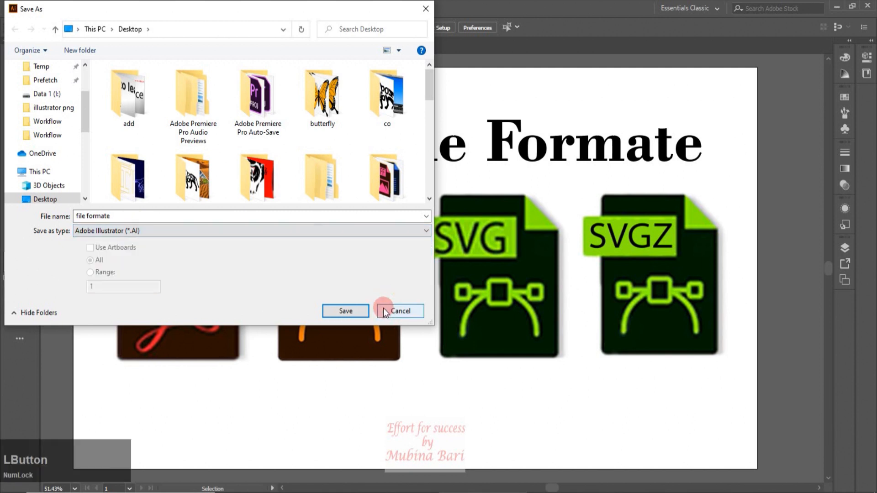
left_click(399, 314)
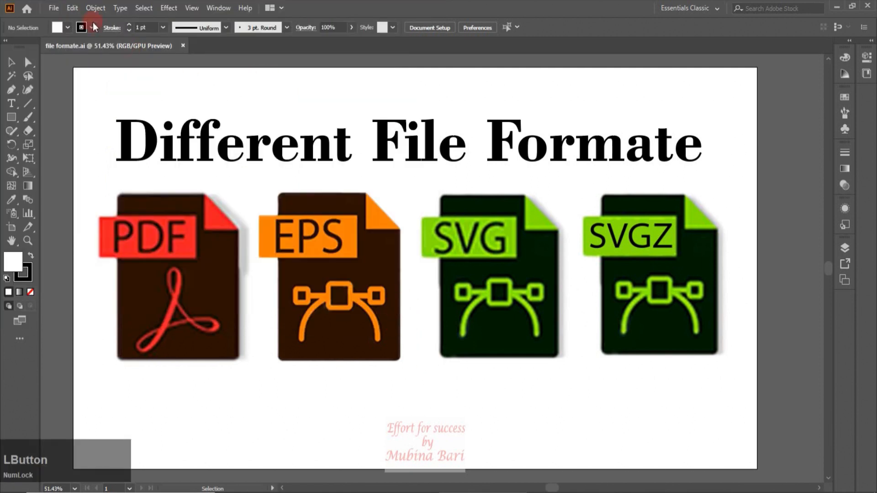
left_click(54, 8)
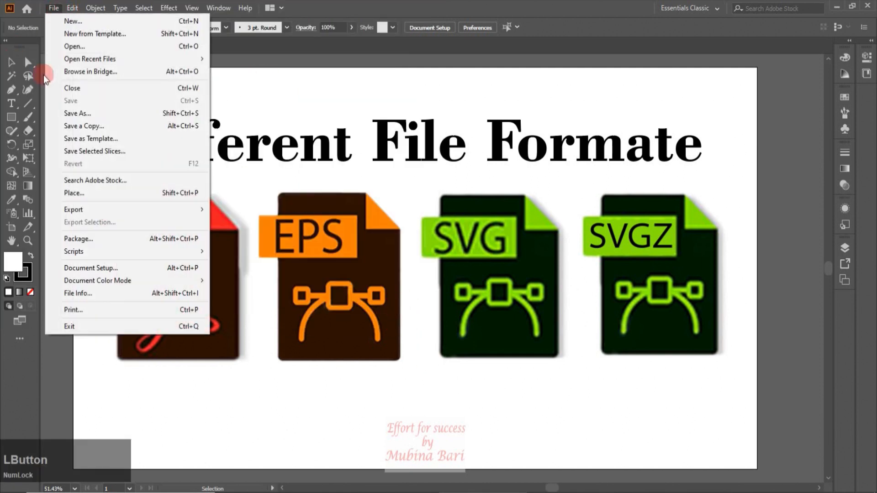
left_click(83, 26)
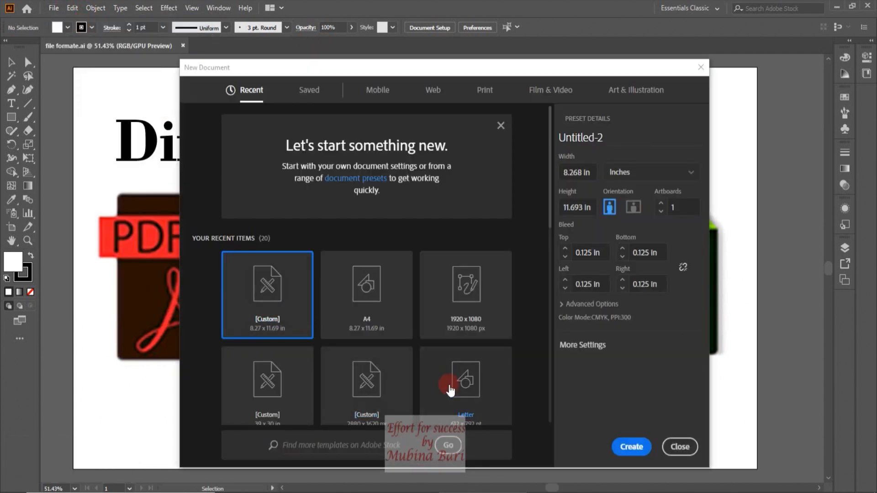
left_click(465, 325)
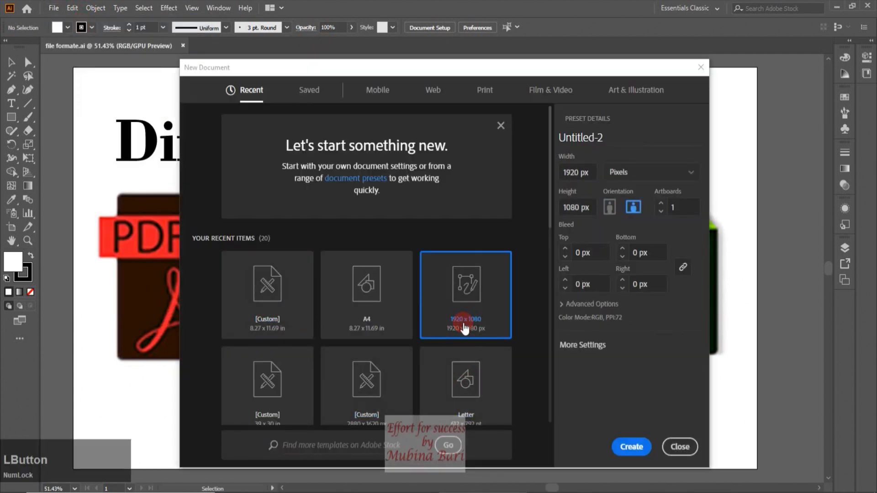
left_click(631, 447)
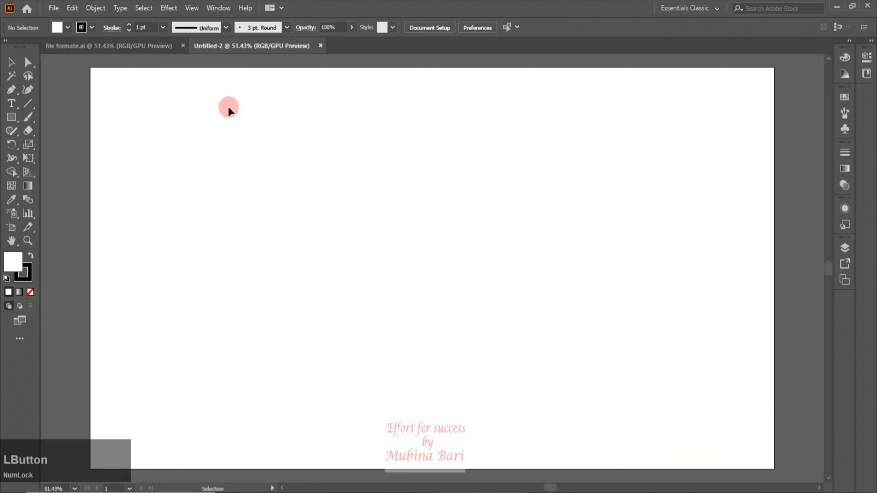
- Draw a rounded rectangle about 471 x 294 px on the artboard and fill it with blue
left_click_drag(18, 119, 50, 133)
left_click_drag(244, 201, 411, 310)
left_click(67, 27)
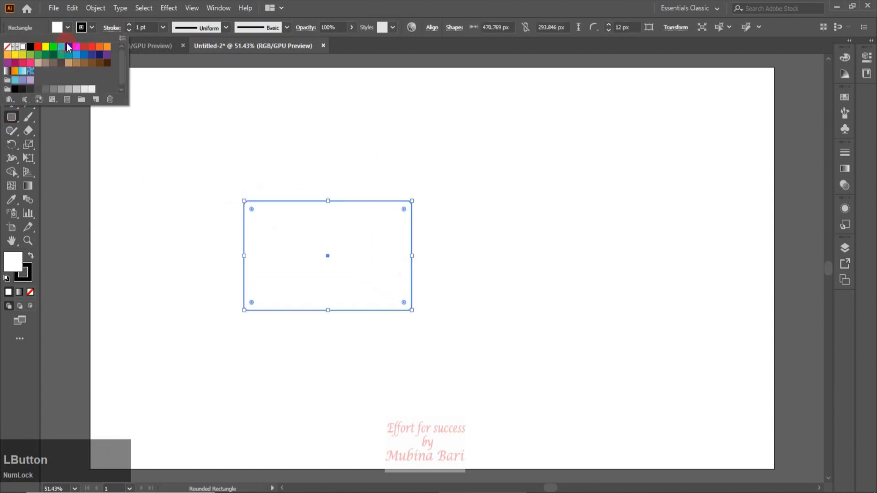
left_click(69, 46)
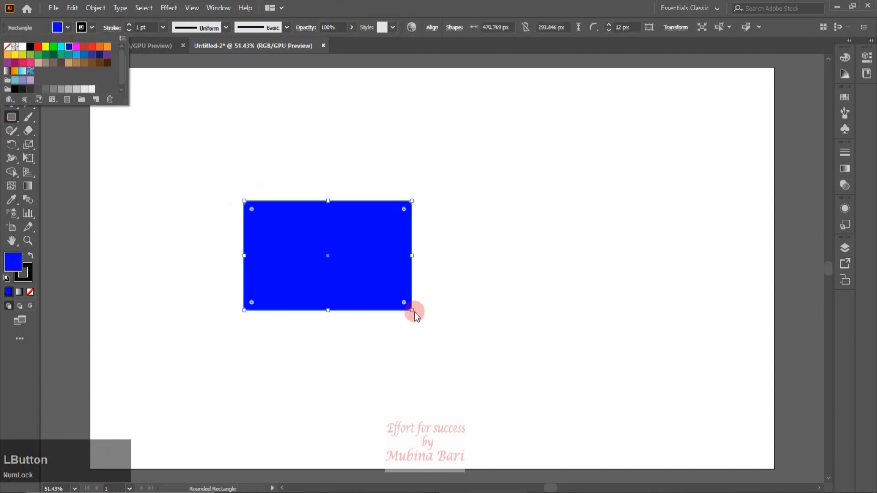
- Paste a copy of the blue rectangle in front and scale it down about its centre to about 391 x 244 px
key("v")
left_click(185, 207)
left_click(307, 307)
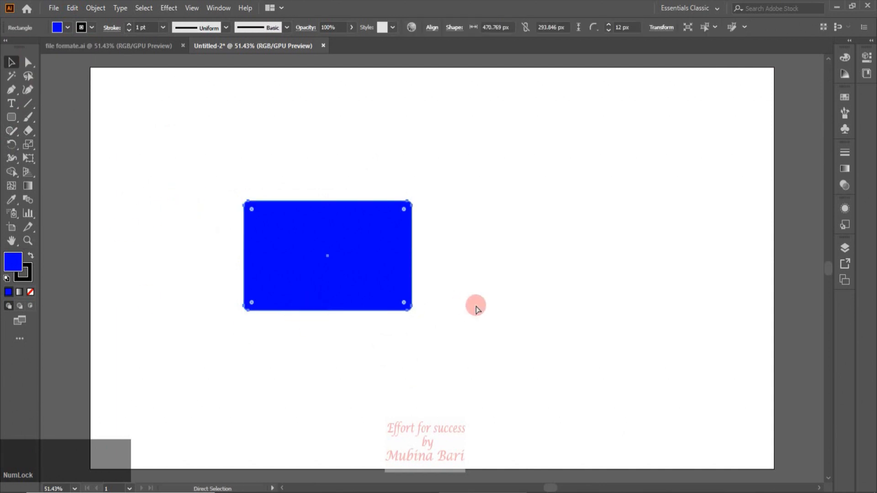
key("ctrl+c")
key("ctrl+f")
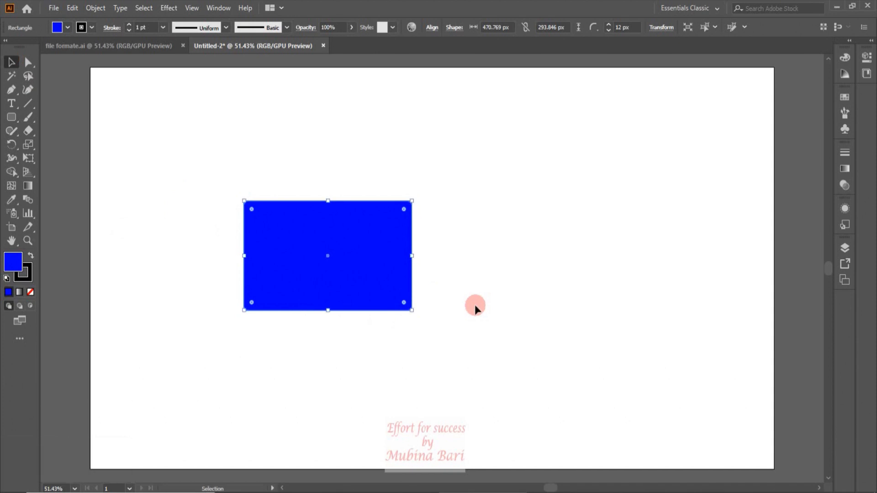
key("alt")
left_click_drag(412, 310, 397, 303)
left_click(266, 244)
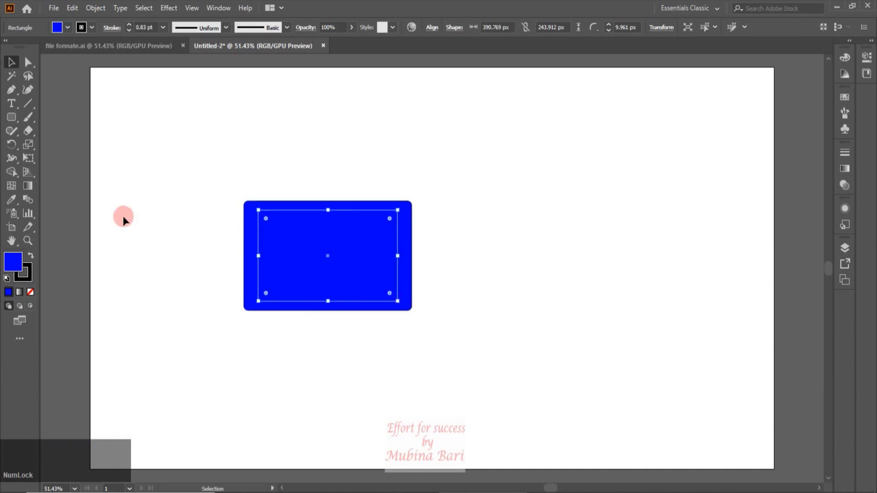
- Fill the smaller inner rectangle with light green and deselect it
left_click(68, 29)
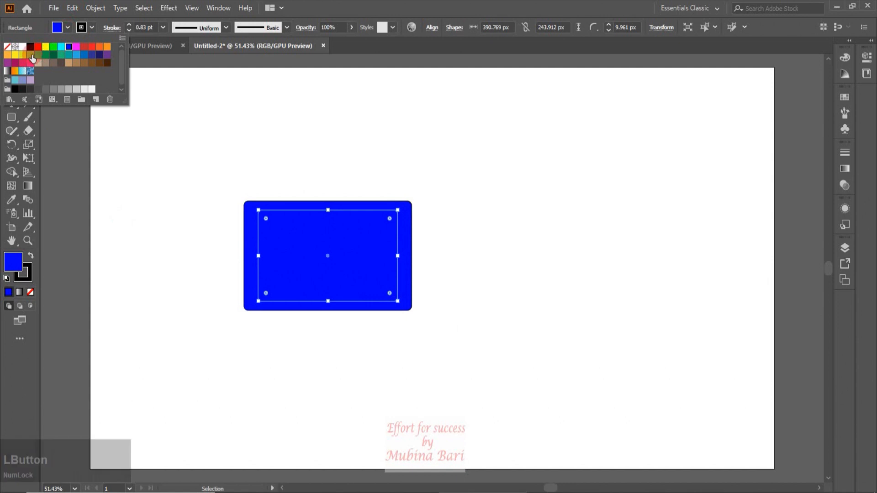
left_click(30, 54)
left_click(117, 170)
- Draw a five-pointed star about 163 x 169 px over the green rectangle and fill it with cyan
left_click(11, 117)
left_click(51, 172)
left_click_drag(295, 234, 321, 251)
left_click(68, 28)
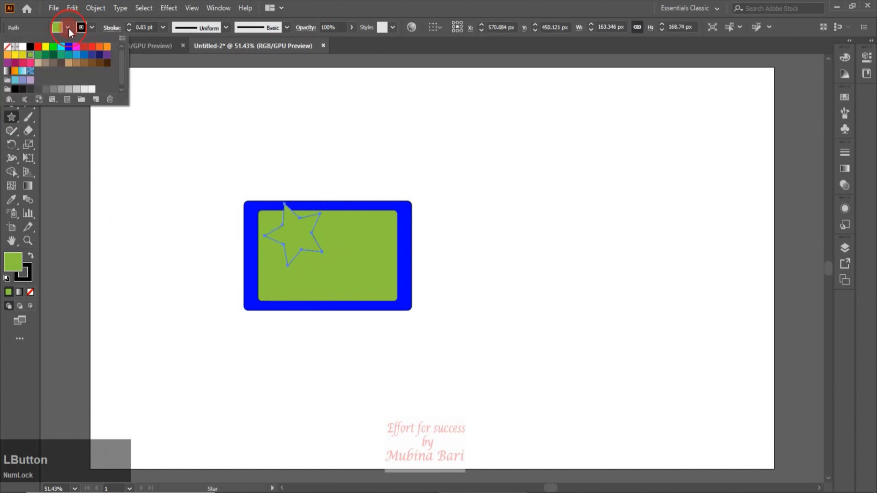
left_click(60, 46)
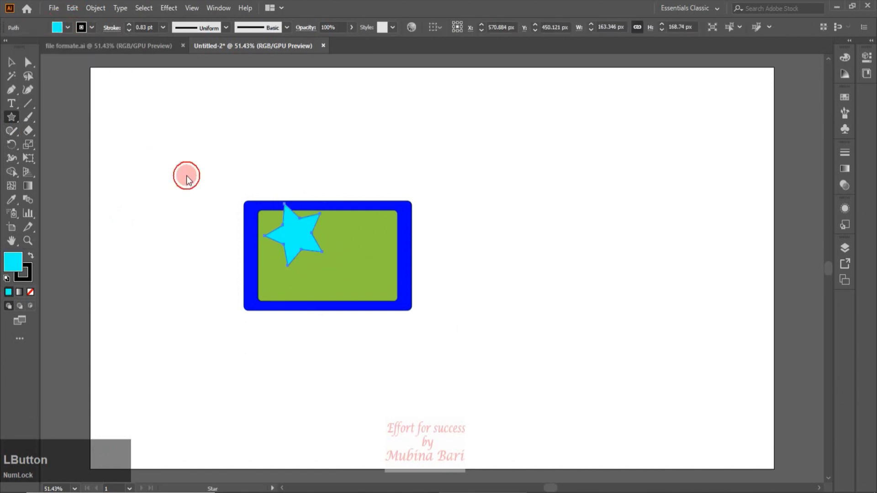
- Align the star and both rectangles on their horizontal and vertical centres, then deselect them
key("v")
left_click_drag(218, 181, 385, 339)
left_click(467, 29)
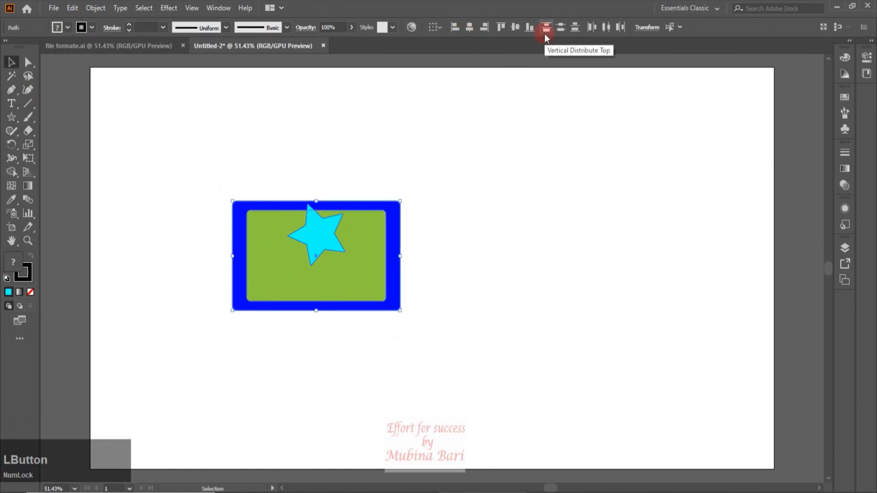
left_click(512, 28)
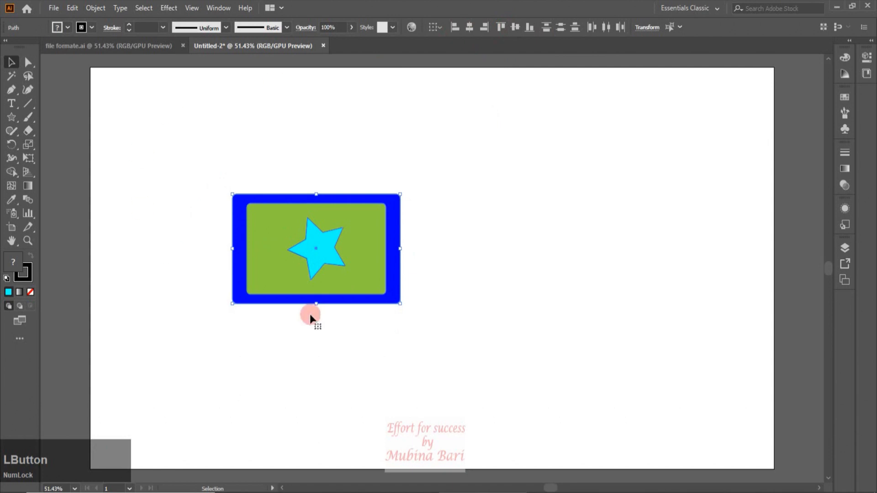
left_click(347, 314)
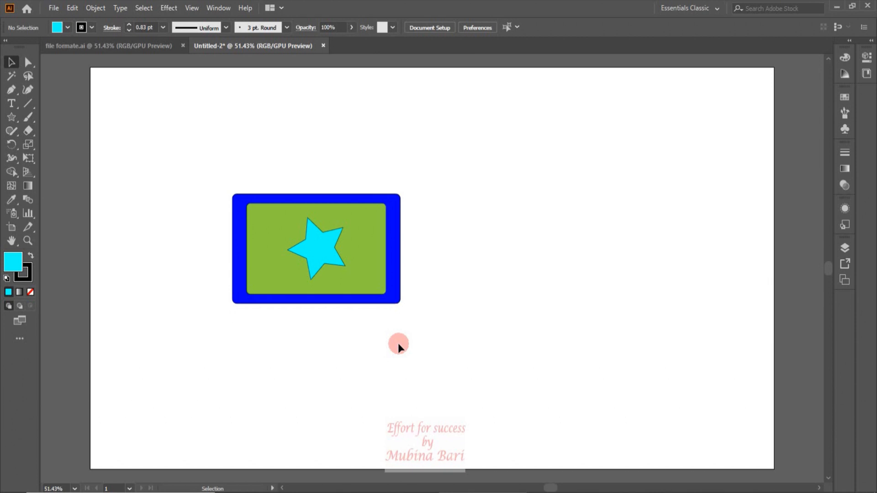
- Save the document to the Desktop as an Adobe PDF file named star, proceeding to the PDF options
left_click(50, 7)
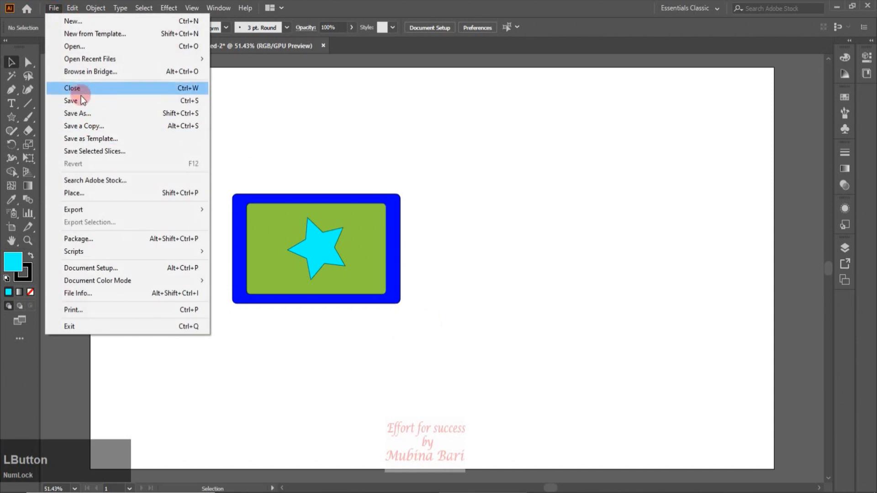
left_click(82, 115)
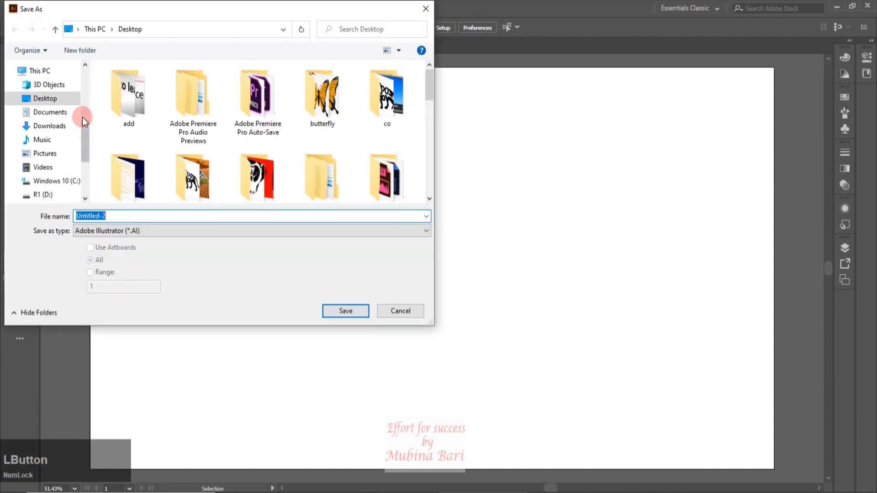
left_click(429, 231)
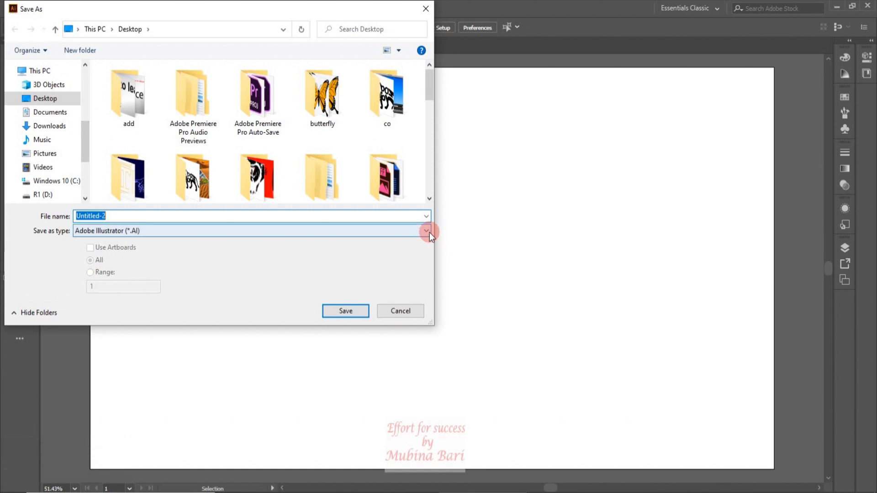
left_click(112, 251)
double_click(109, 216)
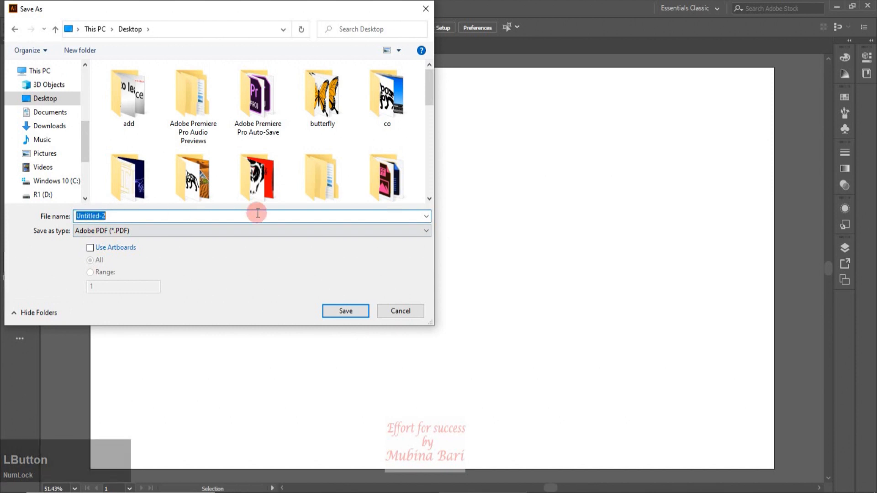
type("star")
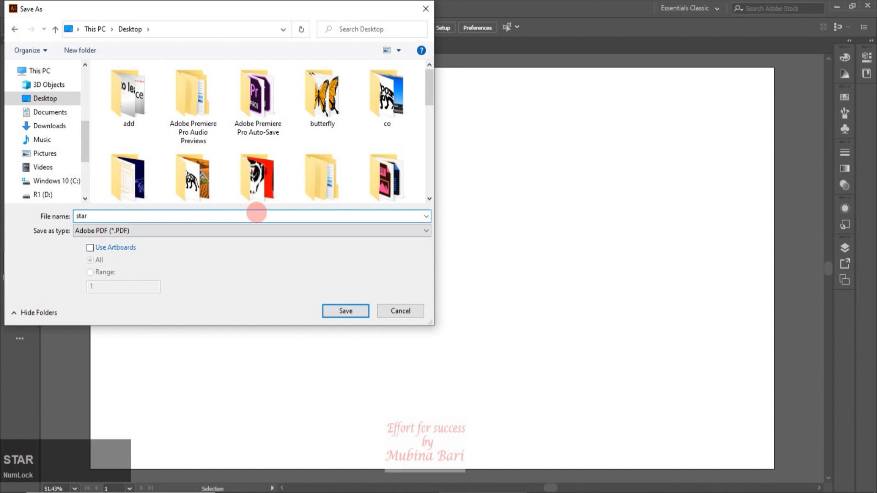
left_click(52, 100)
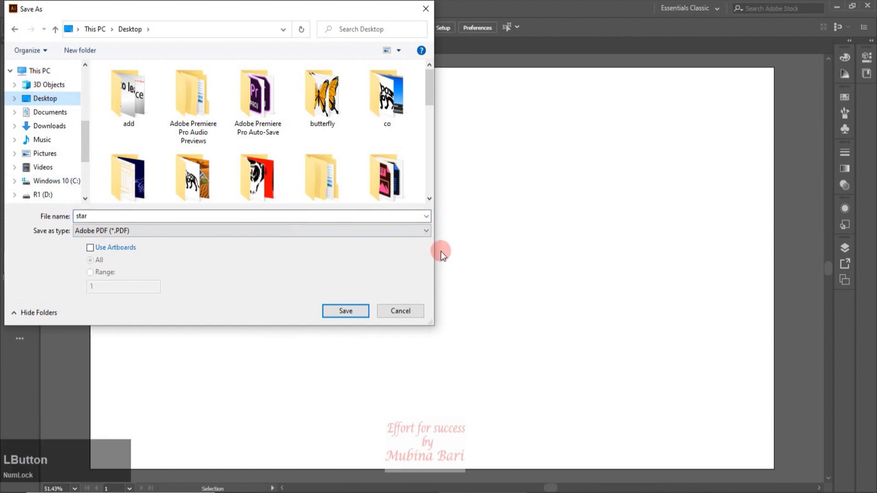
left_click(358, 310)
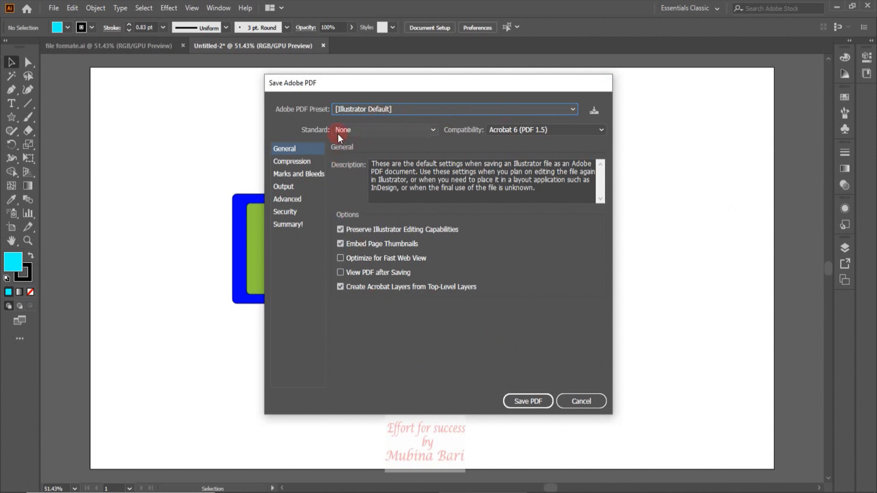
- Review the PDF standard and compatibility choices and the downsampling options for color bitmap images
left_click(435, 130)
left_click(434, 130)
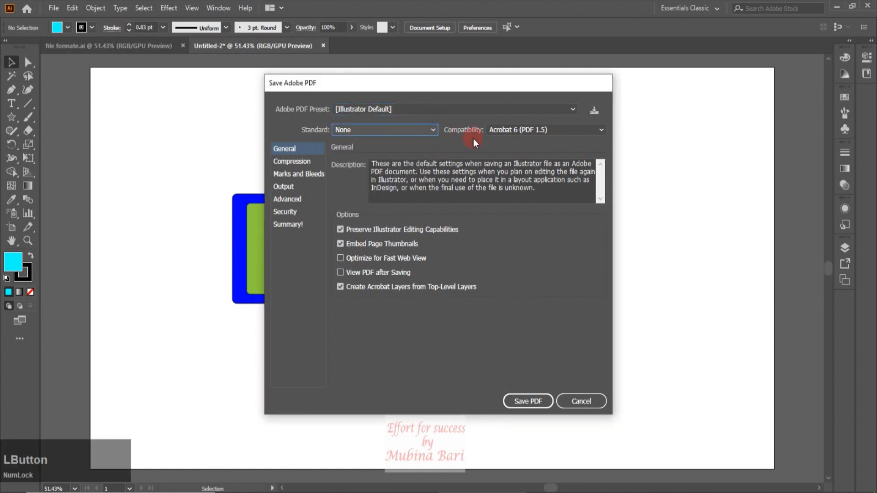
left_click(599, 131)
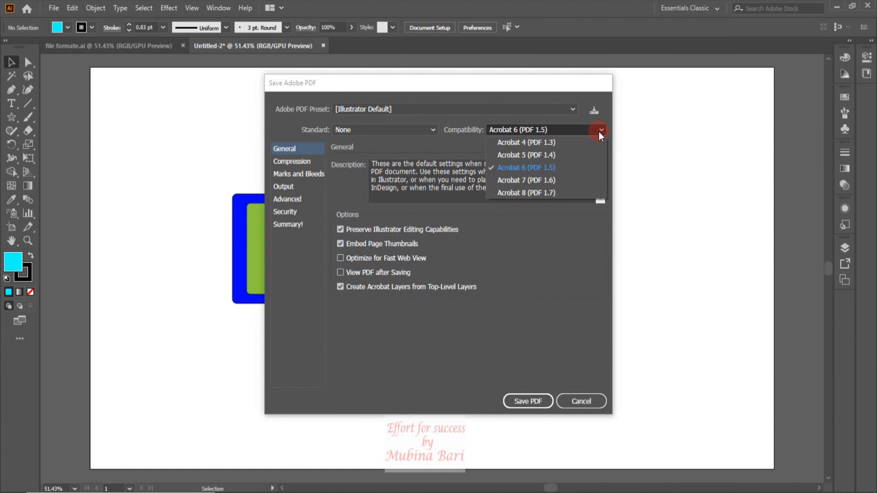
left_click(591, 127)
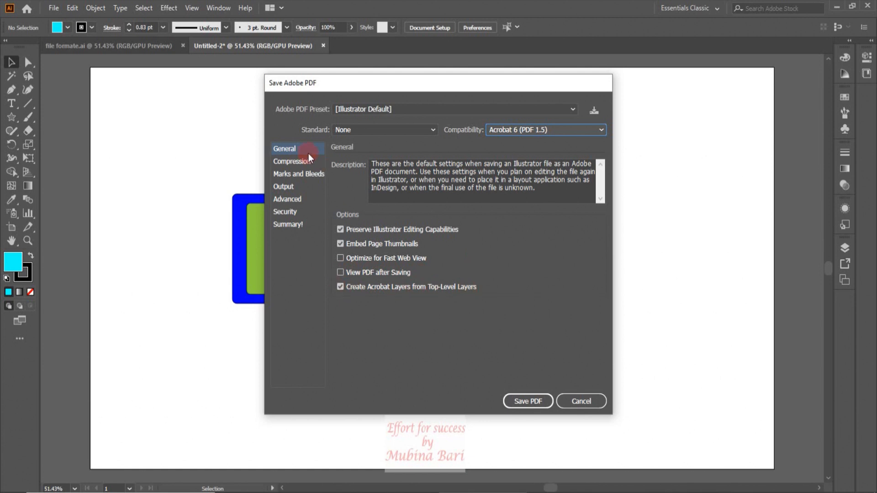
left_click(299, 162)
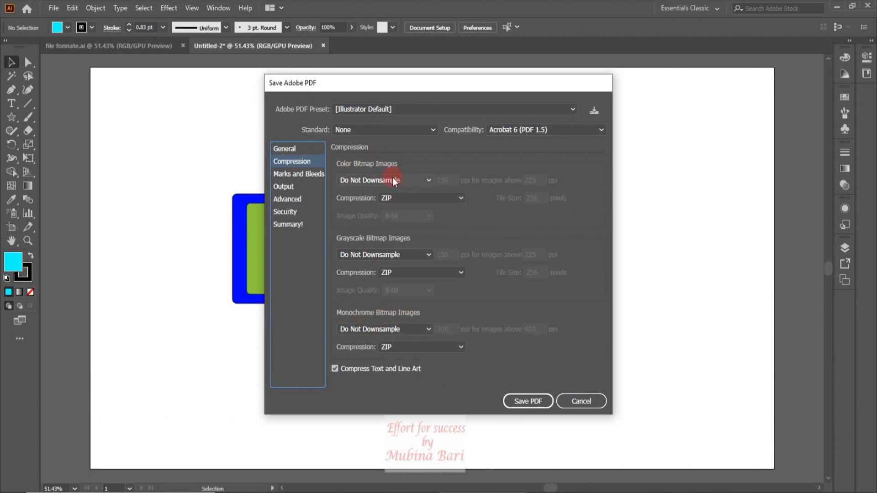
left_click(425, 183)
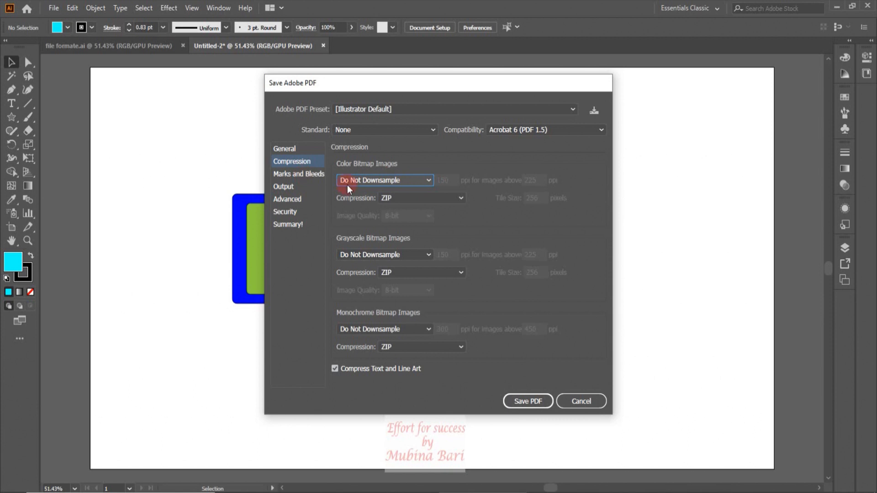
left_click(431, 178)
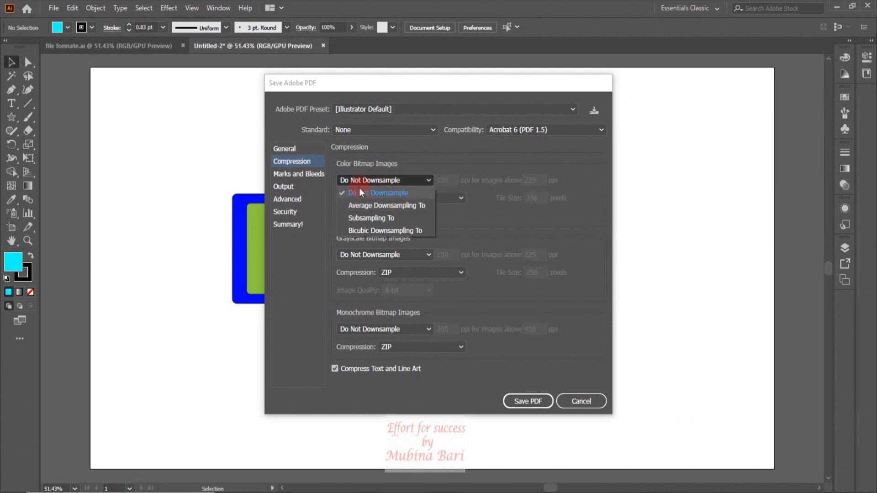
left_click(426, 160)
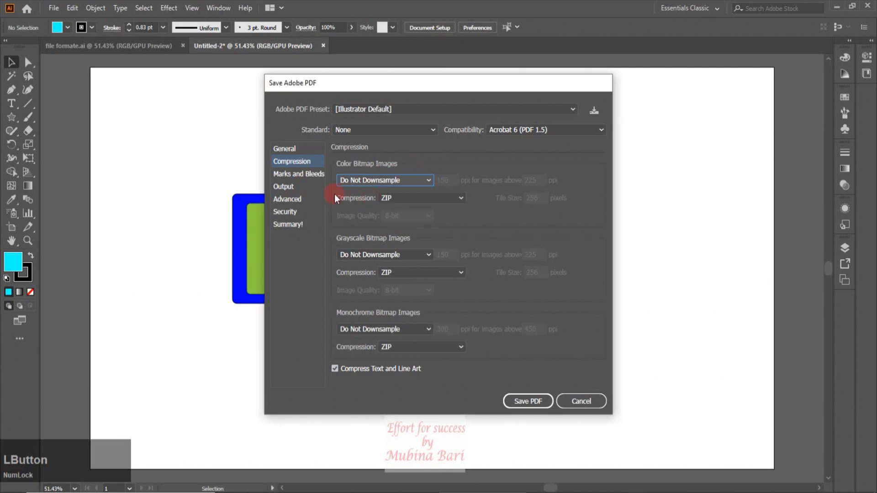
- Set the trim mark weight to 0.125 pt in the PDF's Marks and Bleeds settings
left_click(295, 174)
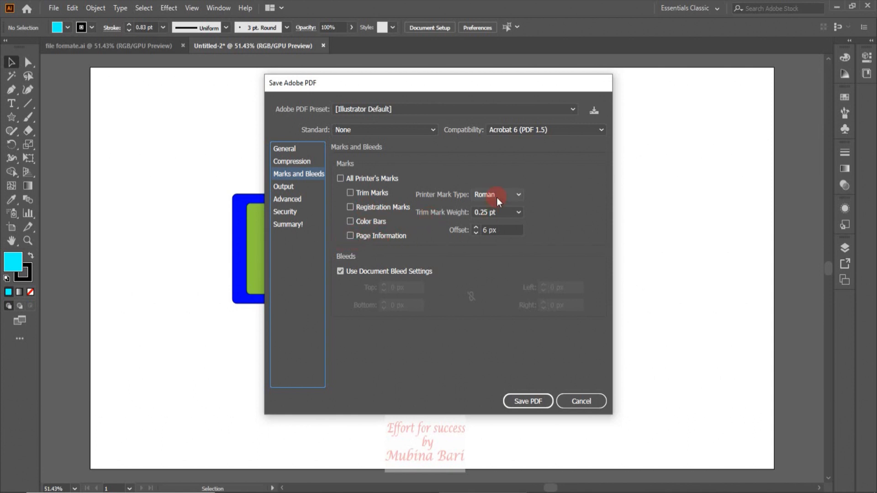
left_click(519, 213)
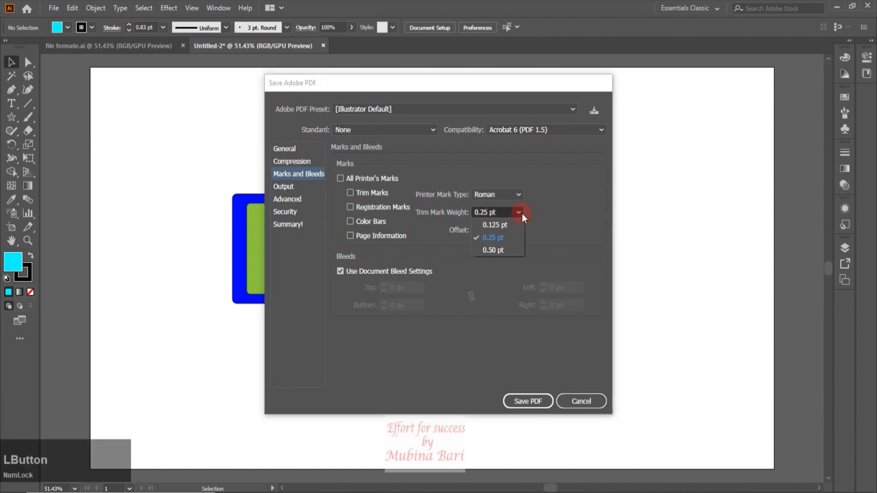
left_click(496, 226)
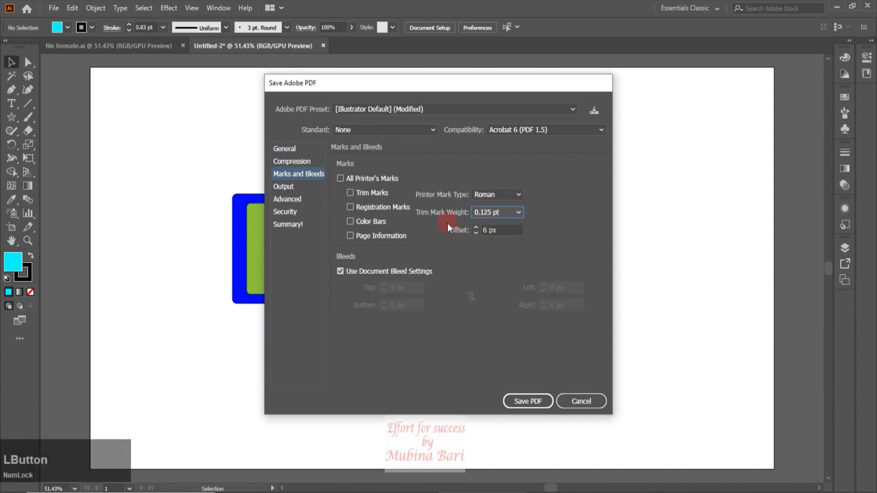
left_click(487, 230)
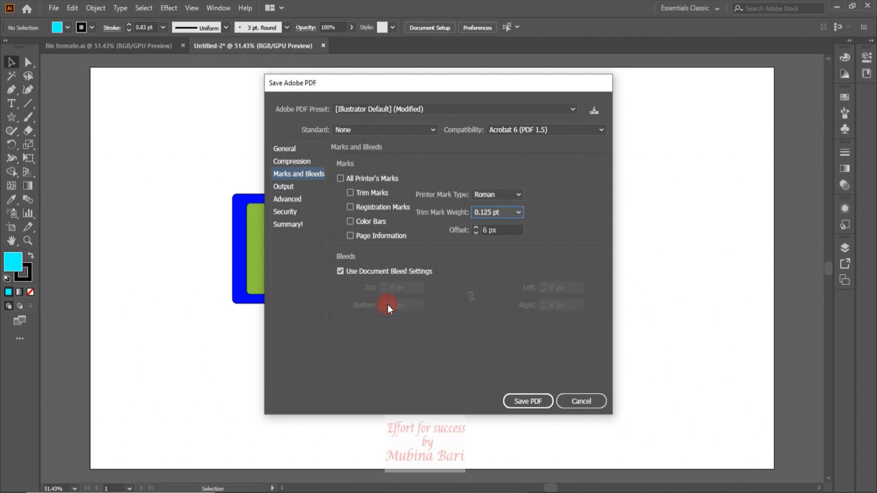
- Save the PDF from its General settings and move the star PDF file to the open middle area of the desktop
left_click(297, 147)
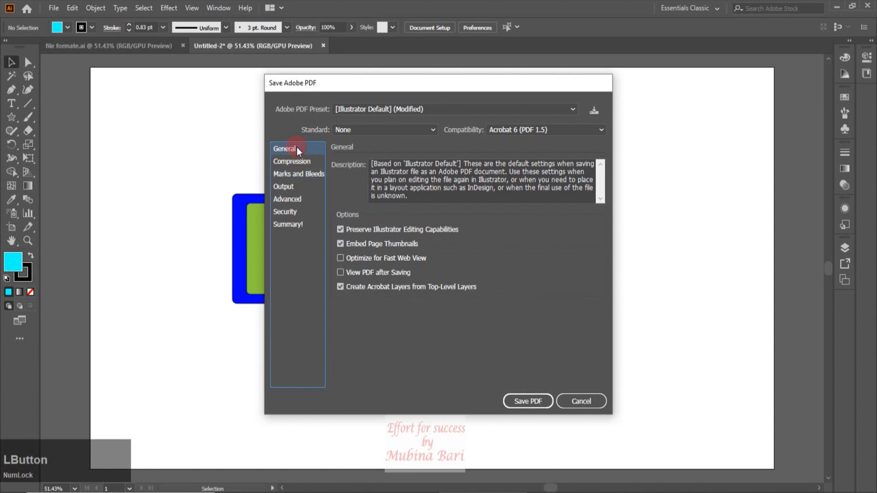
left_click(533, 401)
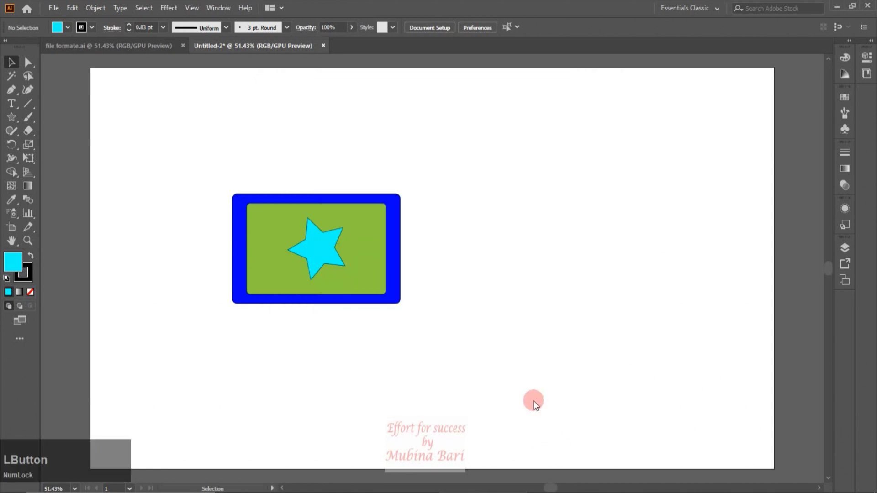
left_click(836, 6)
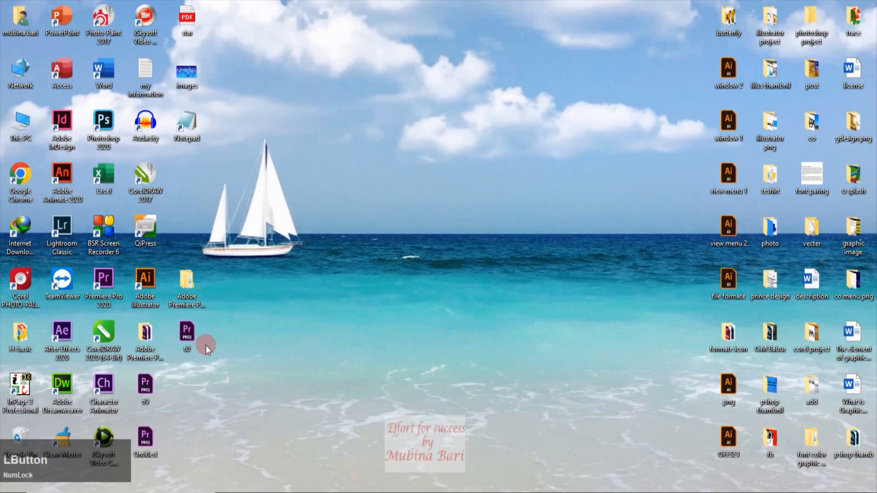
left_click_drag(197, 17, 410, 193)
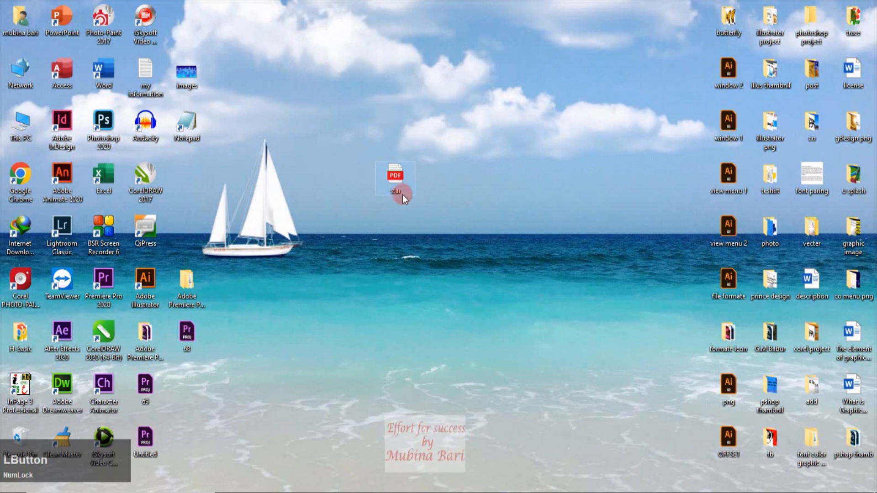
- View the star PDF in Adobe Reader, close it, and return to the star document in Illustrator
double_click(394, 179)
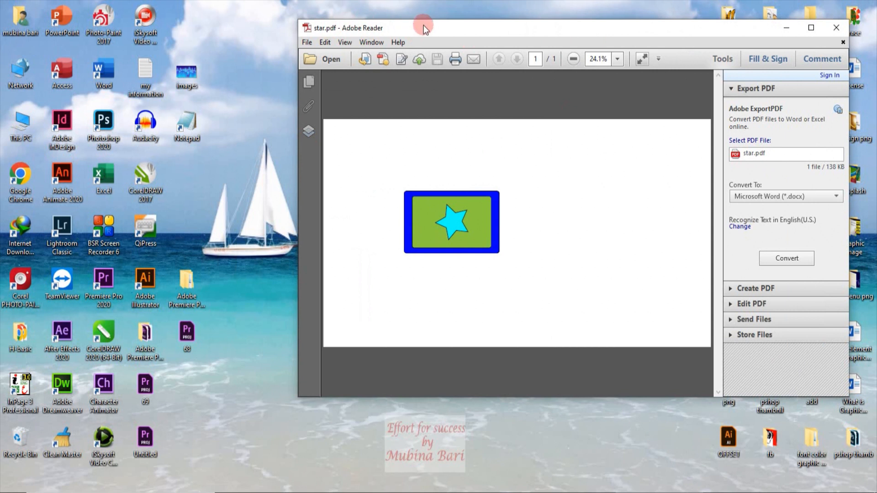
left_click(836, 27)
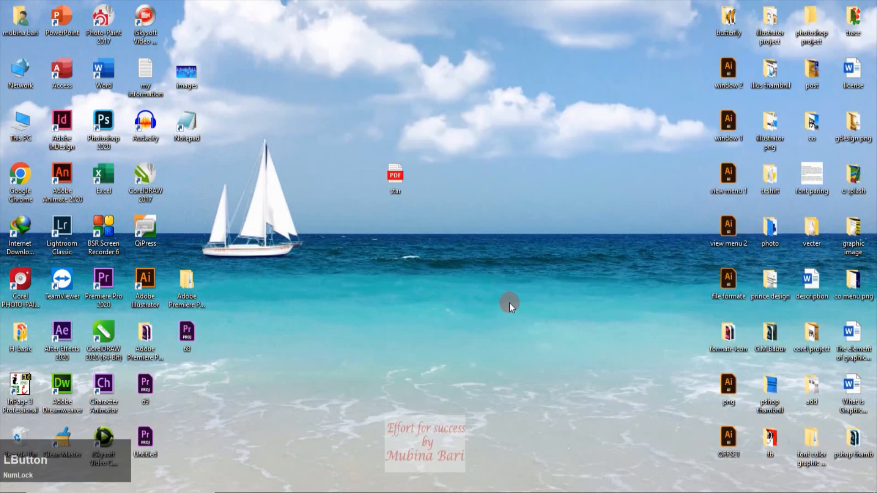
mouse_move(482, 492)
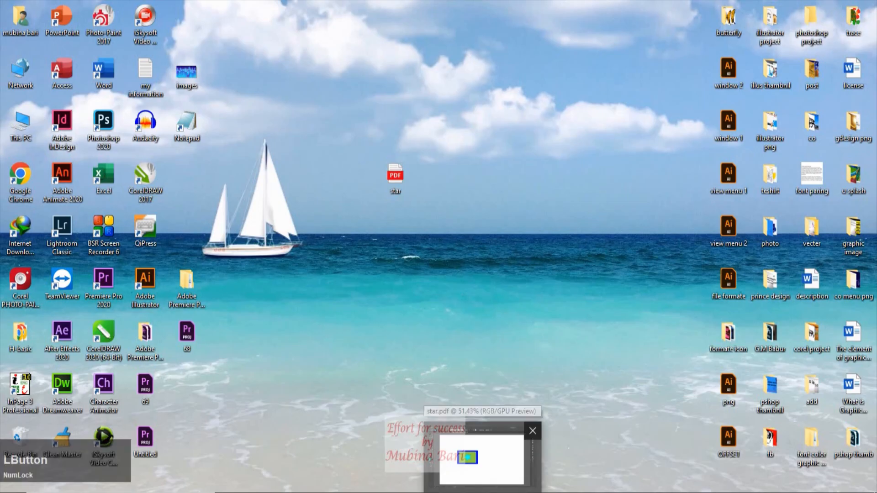
left_click(481, 457)
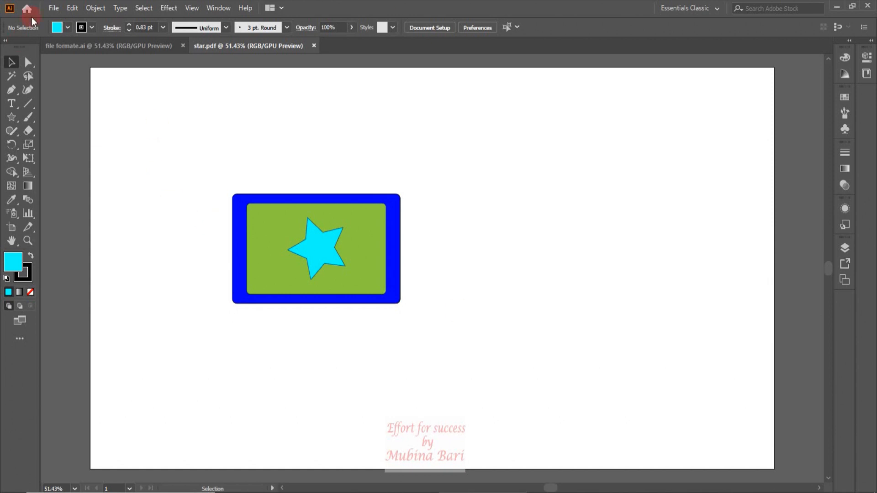
- Save the artwork to the Desktop as an Illustrator EPS file named star, using the Illustrator 2020 EPS version
left_click(52, 9)
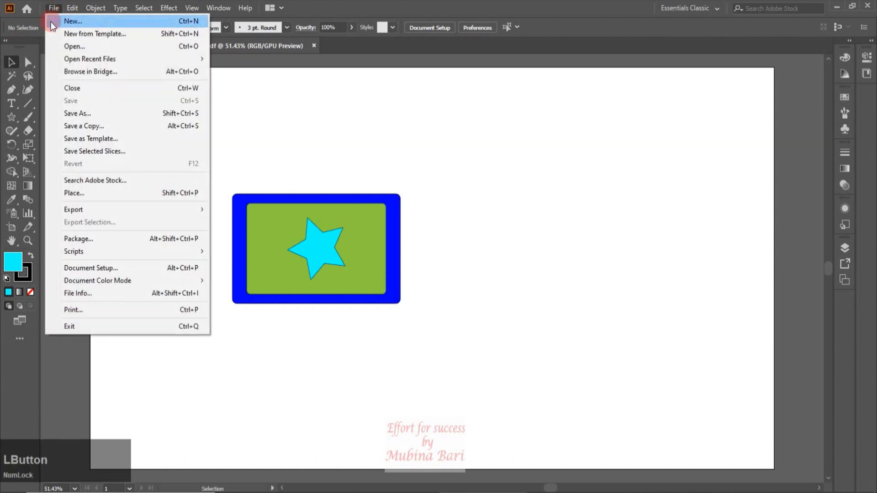
left_click(79, 115)
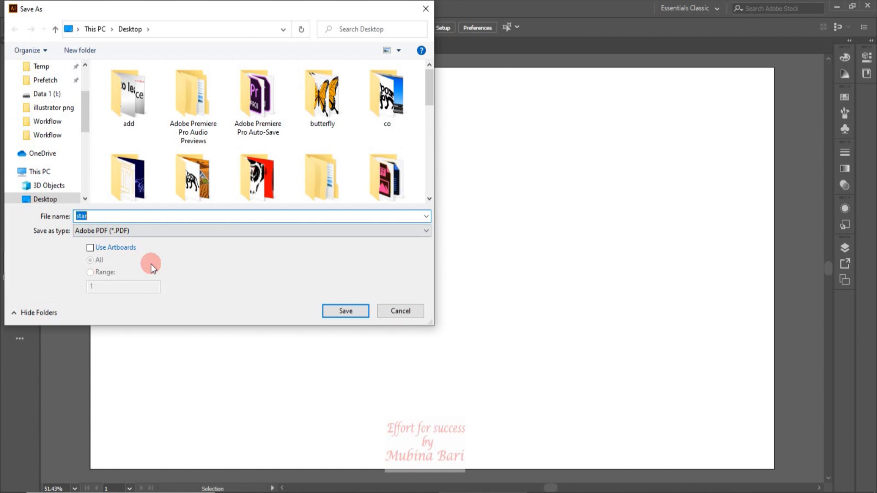
left_click(426, 231)
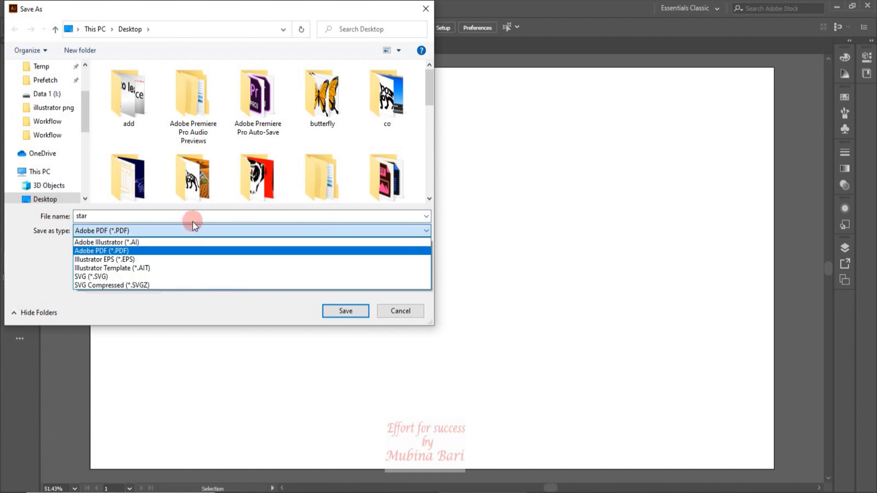
left_click(130, 259)
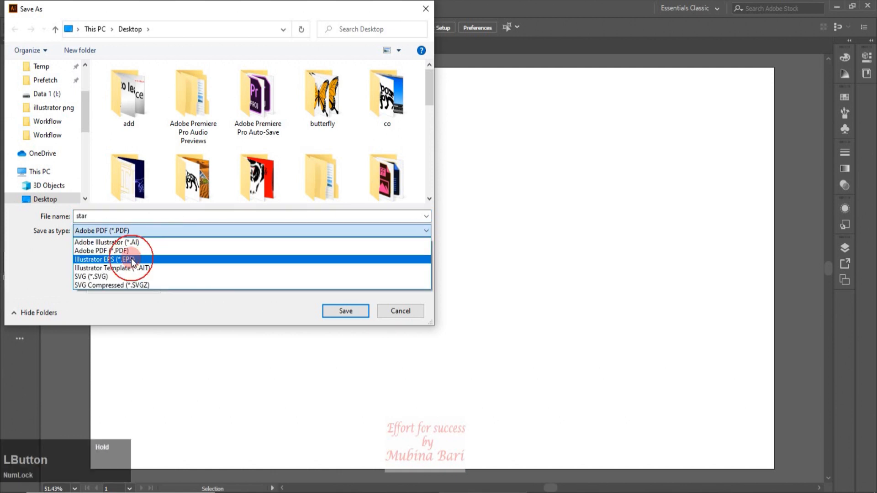
left_click(348, 313)
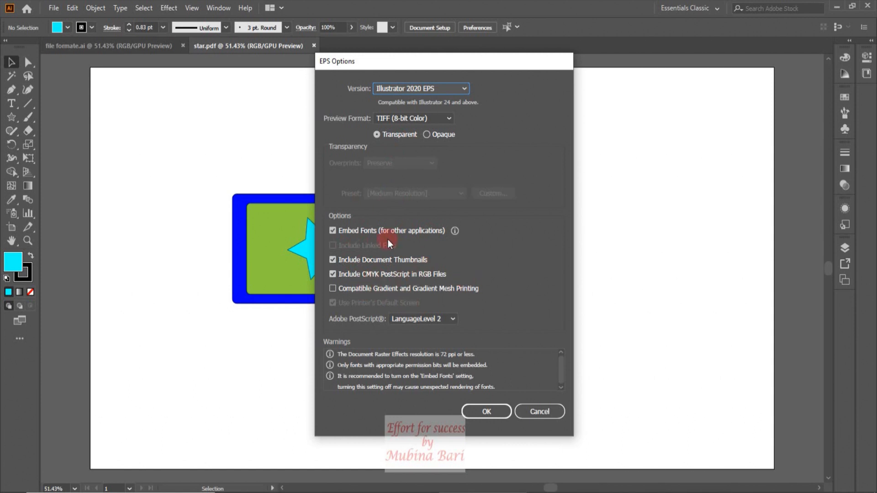
left_click(332, 288)
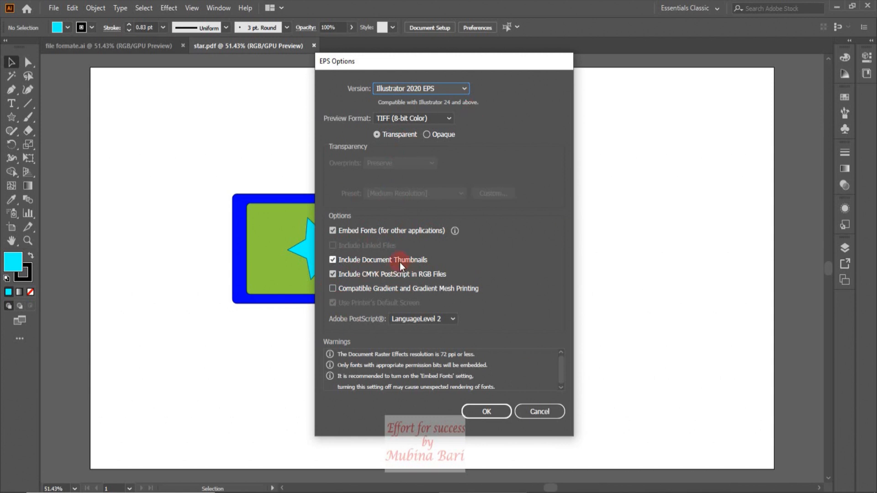
left_click(488, 410)
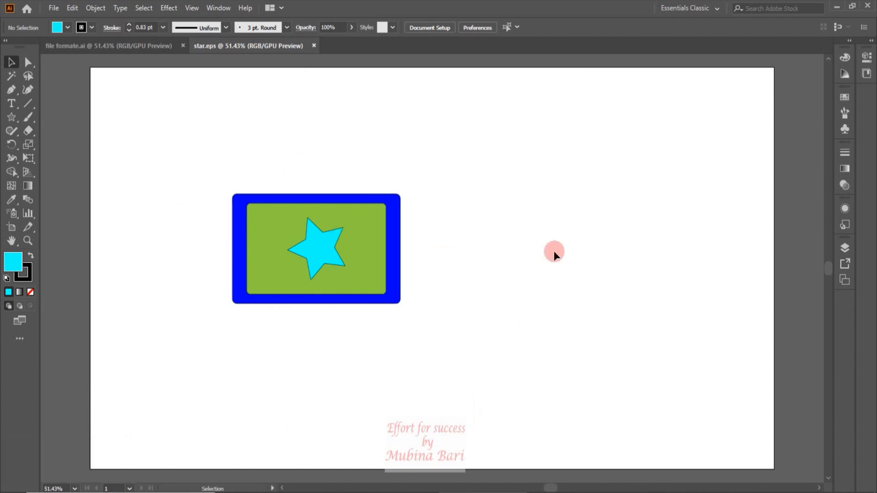
- Place the star EPS file beside the star PDF on the desktop and open it in Illustrator
left_click(837, 7)
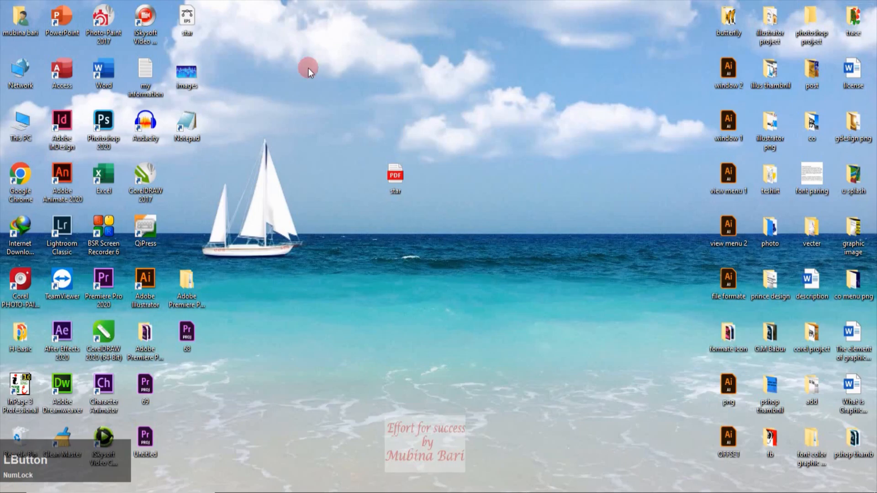
left_click_drag(187, 20, 456, 180)
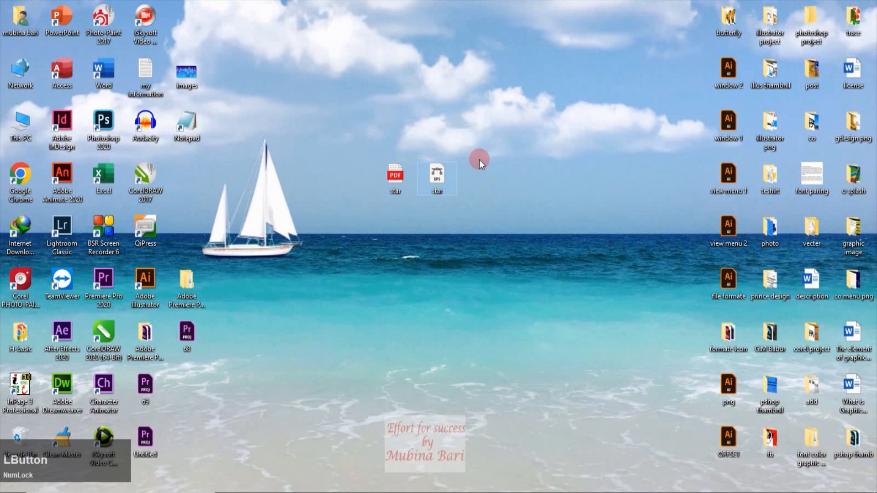
double_click(442, 171)
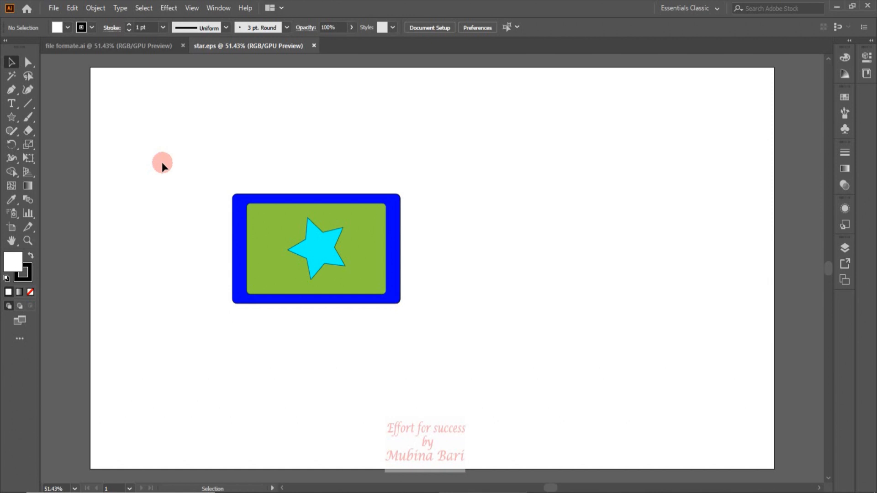
- Try moving the blue rectangle to the right, away from the green one, and undo the move
left_click(399, 277)
left_click_drag(400, 278, 536, 282)
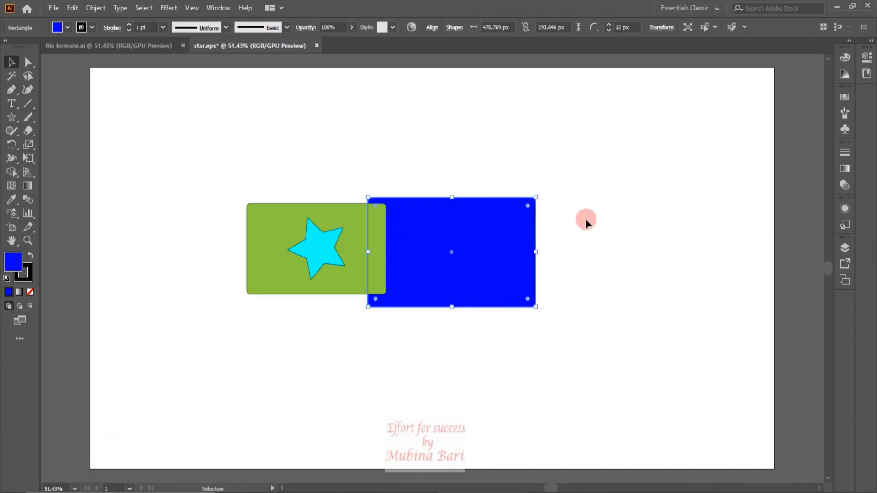
key("ctrl+z")
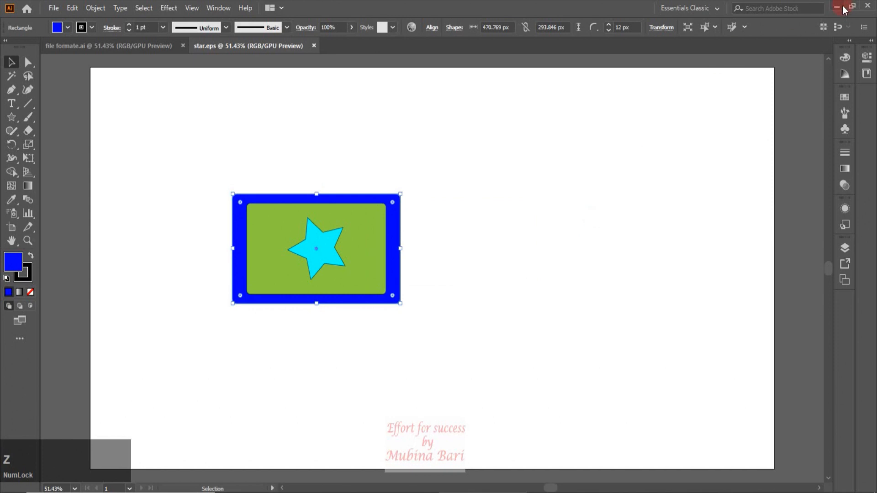
- Open the desktop's star EPS file with CorelDRAW 2017, importing it as editable with text kept as Text
left_click(839, 7)
left_click(436, 174)
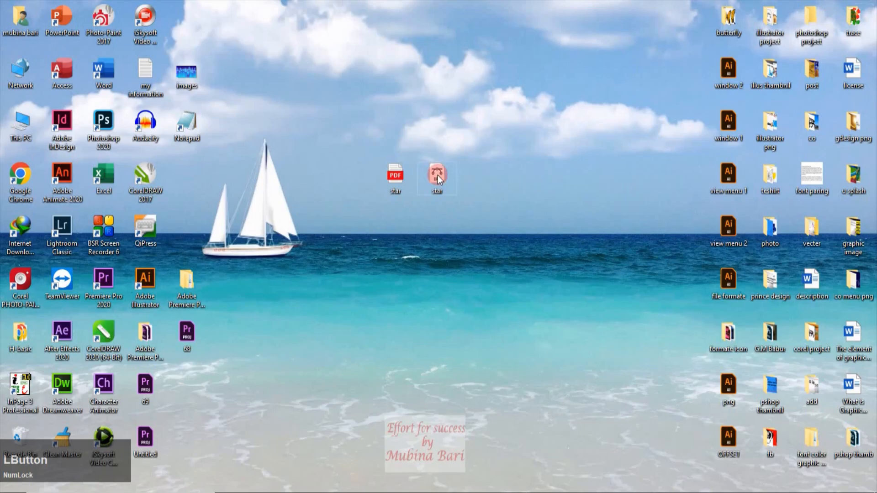
right_click(437, 177)
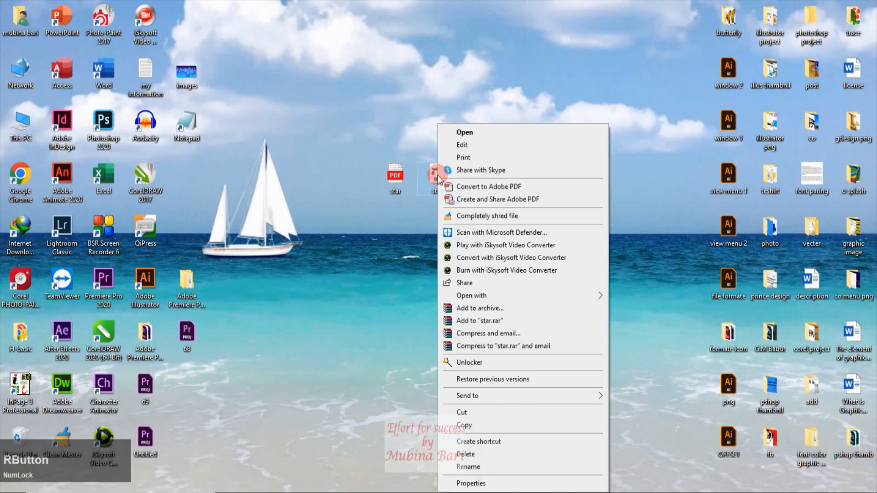
mouse_move(463, 296)
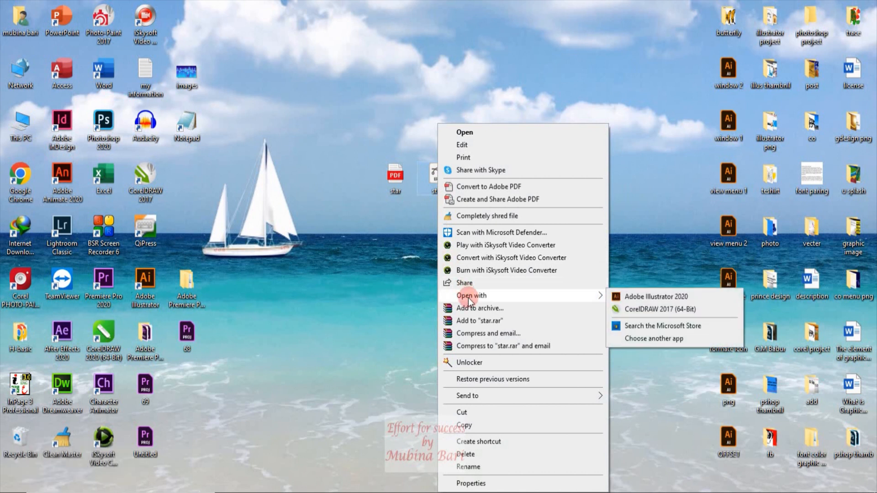
left_click(635, 310)
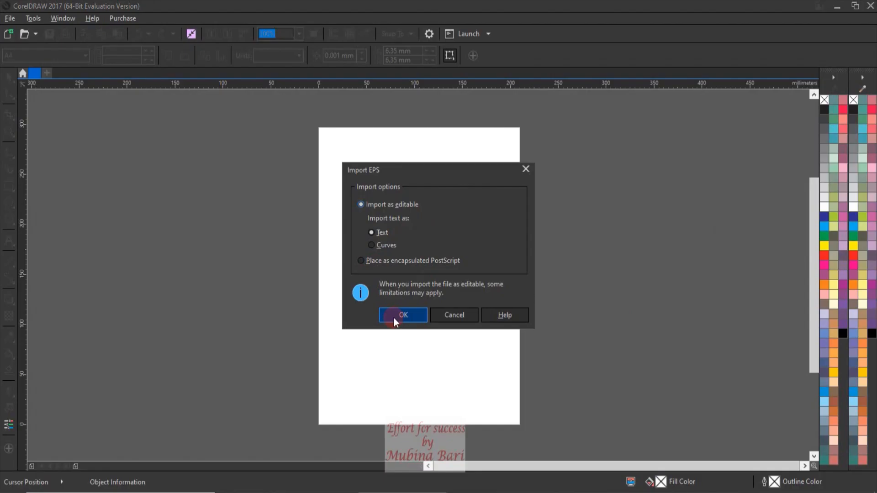
left_click(403, 315)
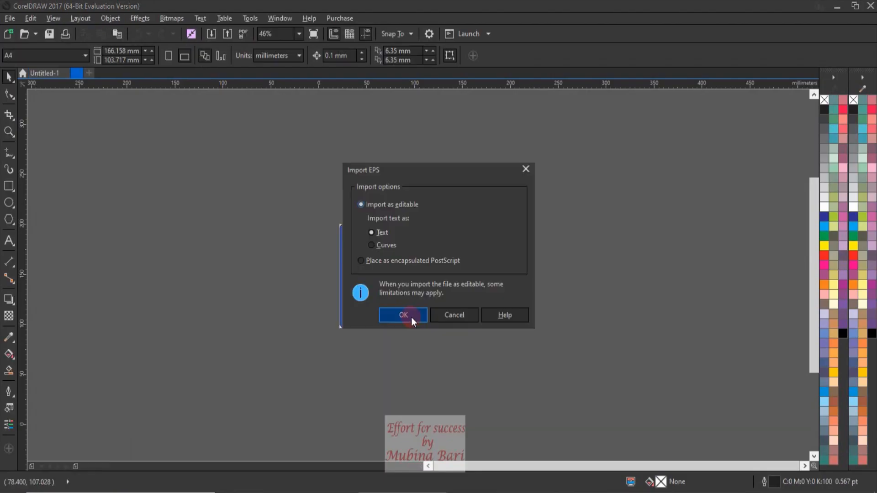
left_click(364, 205)
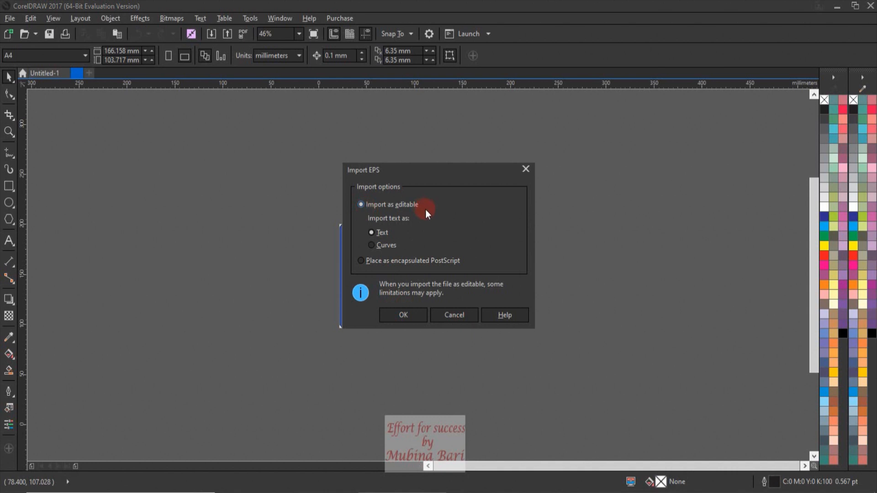
left_click(397, 316)
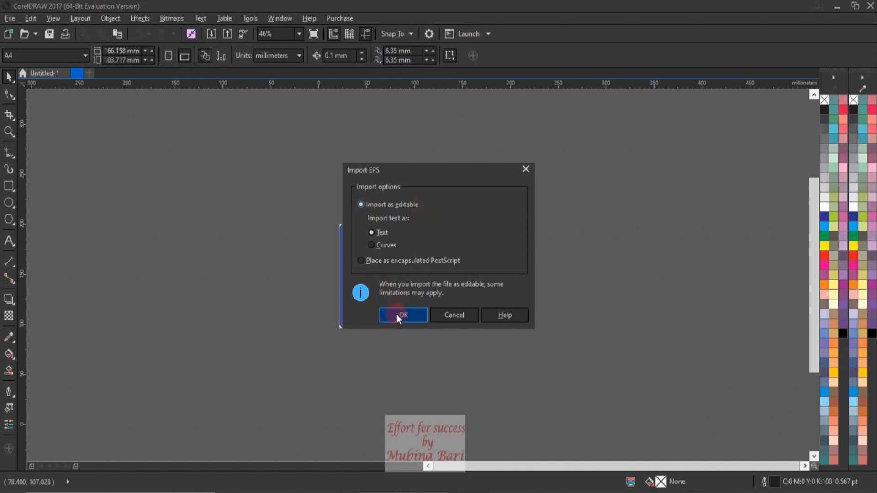
left_click(482, 188)
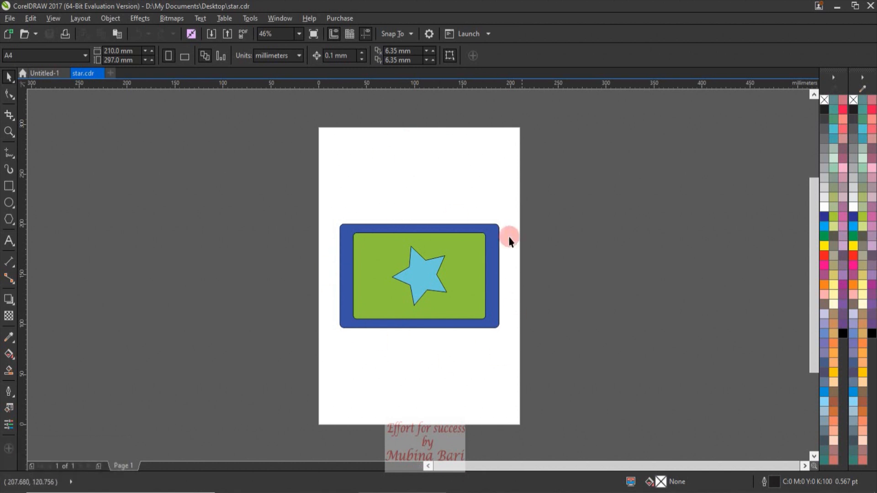
- Recolor the imported artwork, filling the outer rectangle with red and the star with dark blue
left_click(455, 327)
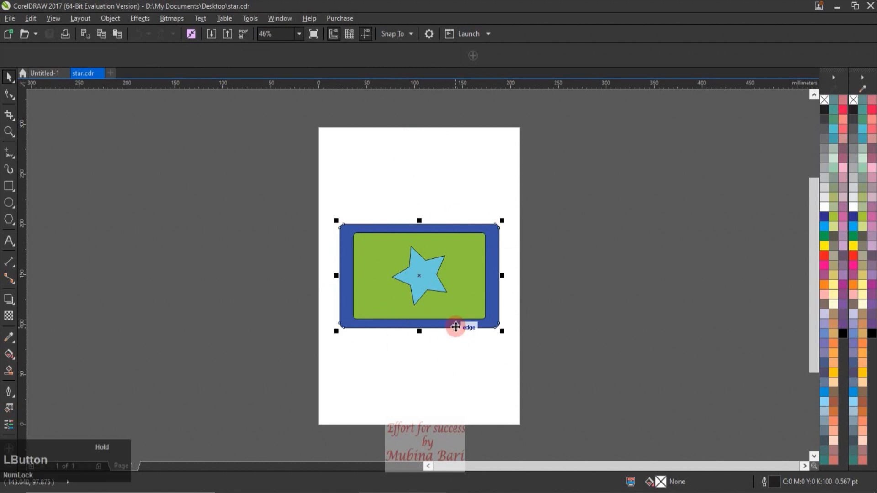
left_click(483, 357)
left_click(482, 325)
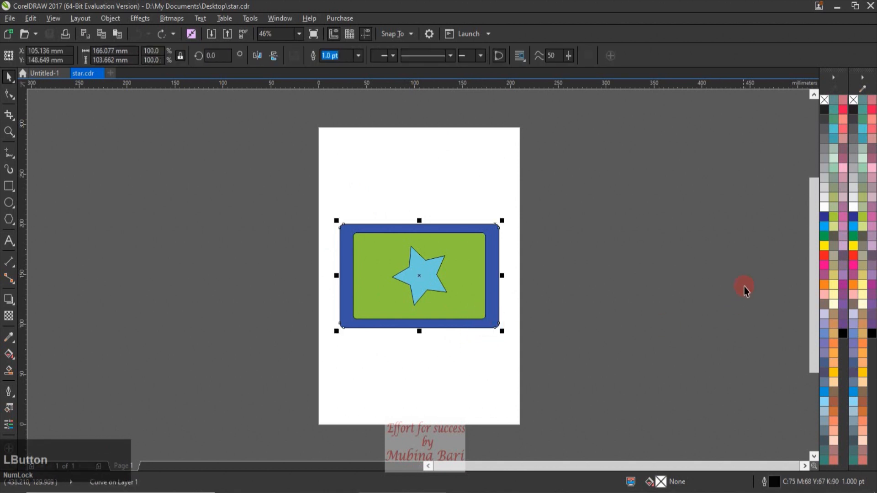
left_click(824, 256)
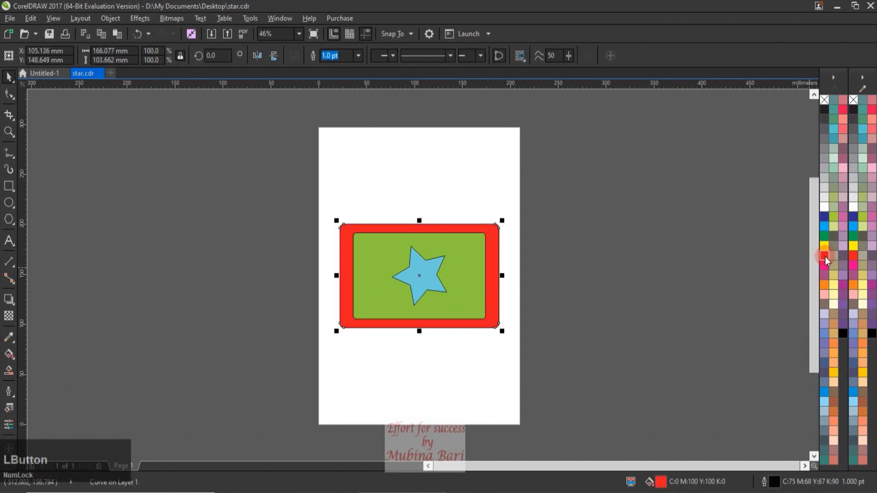
left_click(415, 291)
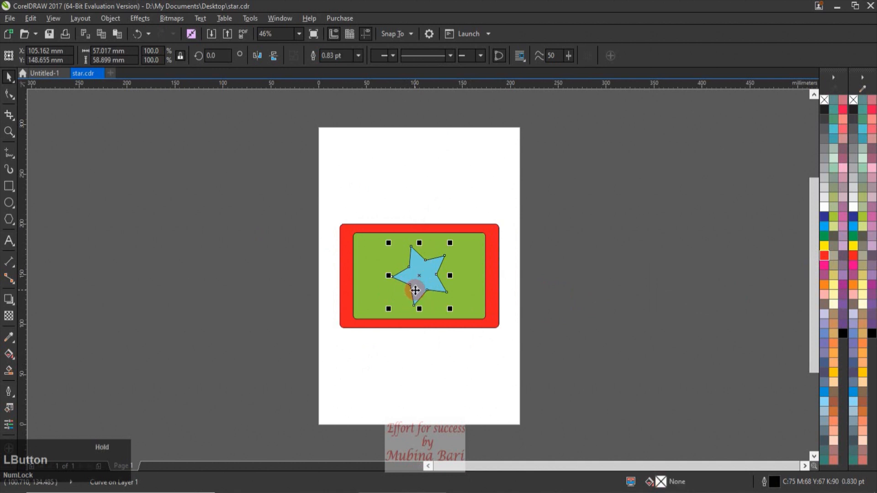
left_click(826, 216)
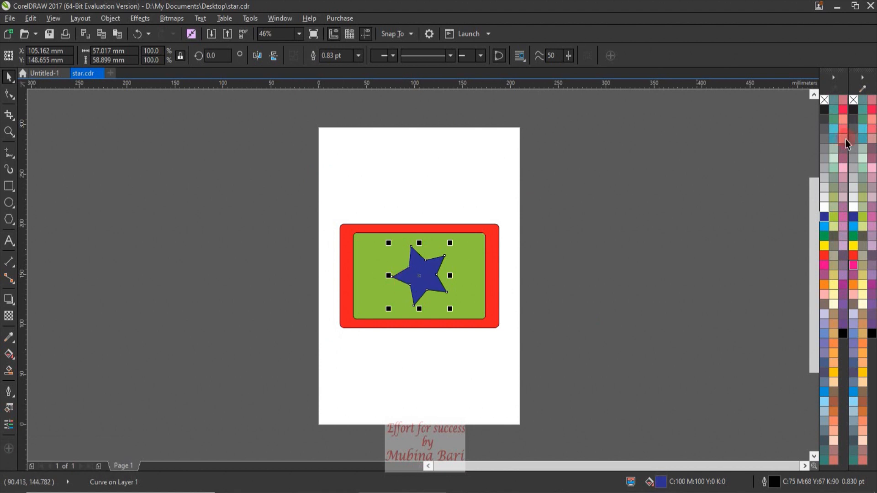
- Close CorelDRAW, discarding the changes to both Untitled-1 and star
left_click(871, 6)
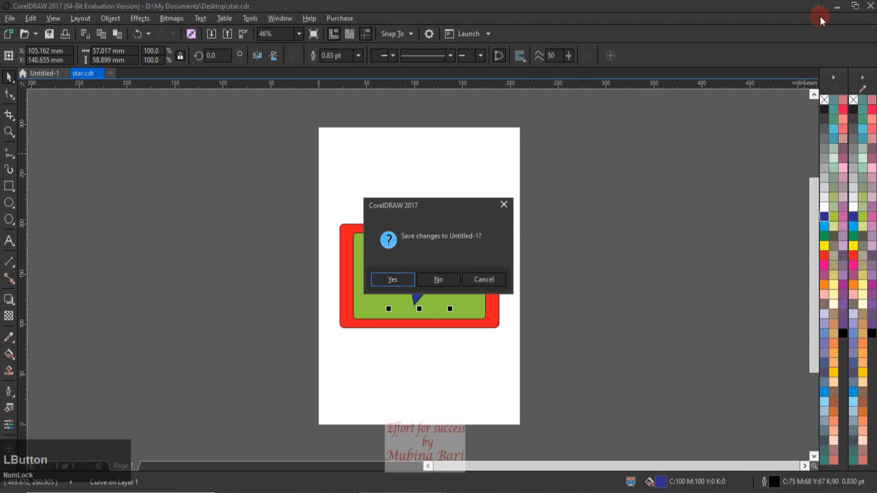
left_click(450, 284)
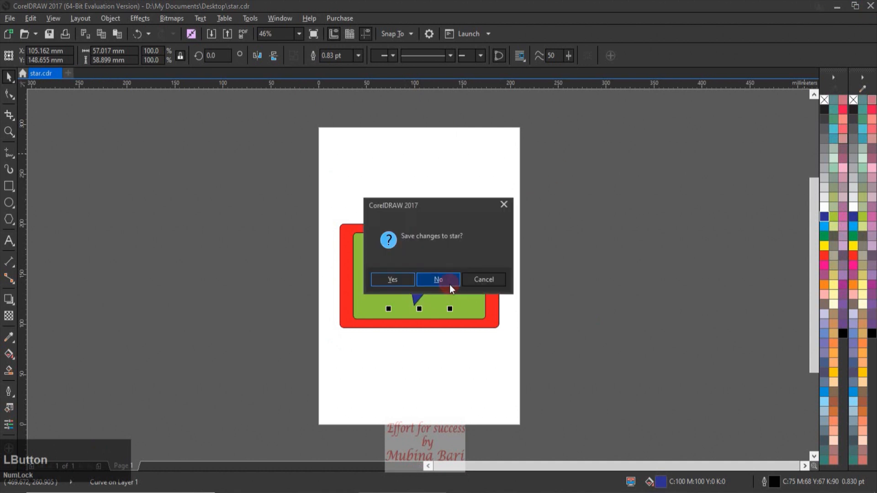
left_click(449, 284)
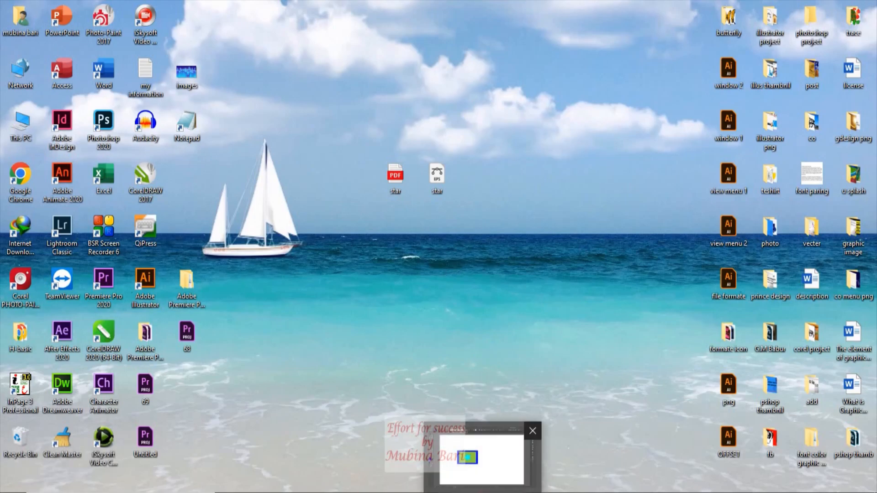
- Switch to Illustrator and save the deselected star artwork on the desktop as star in SVG format
left_click(479, 490)
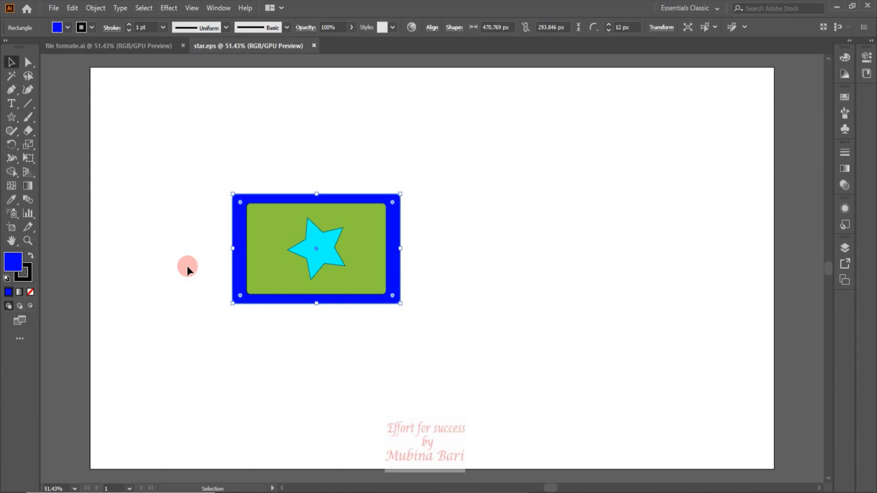
left_click(174, 174)
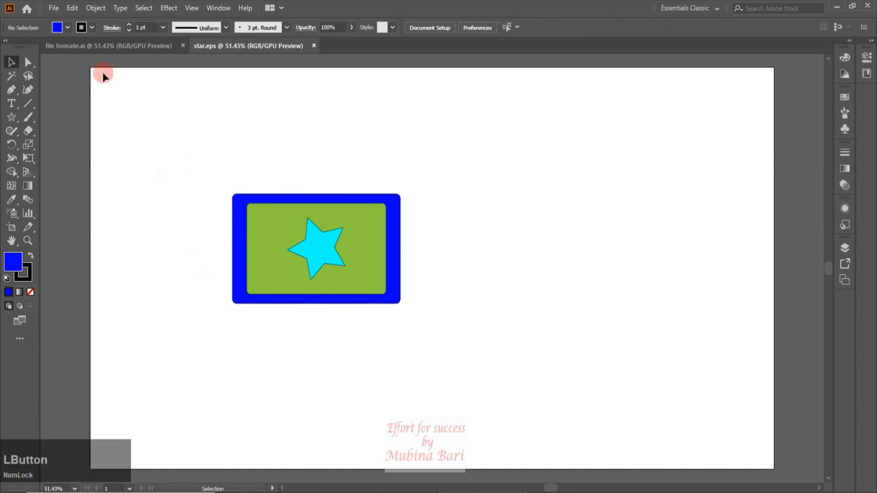
left_click(54, 8)
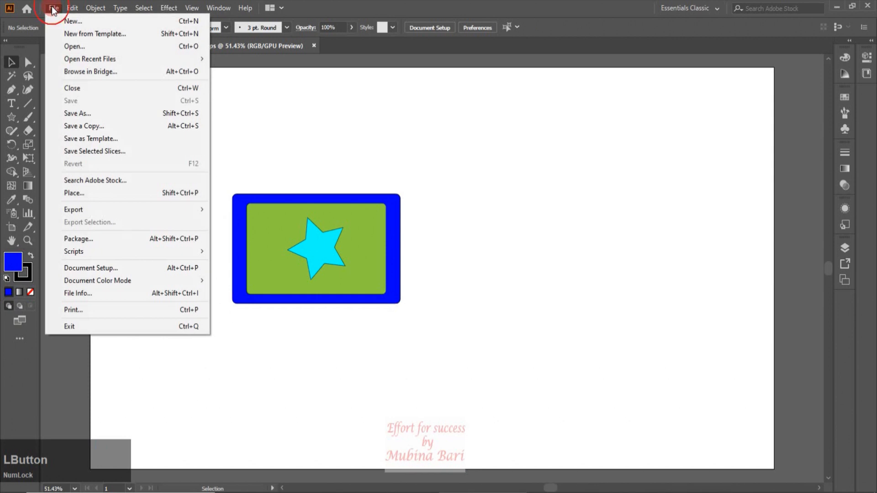
left_click(76, 116)
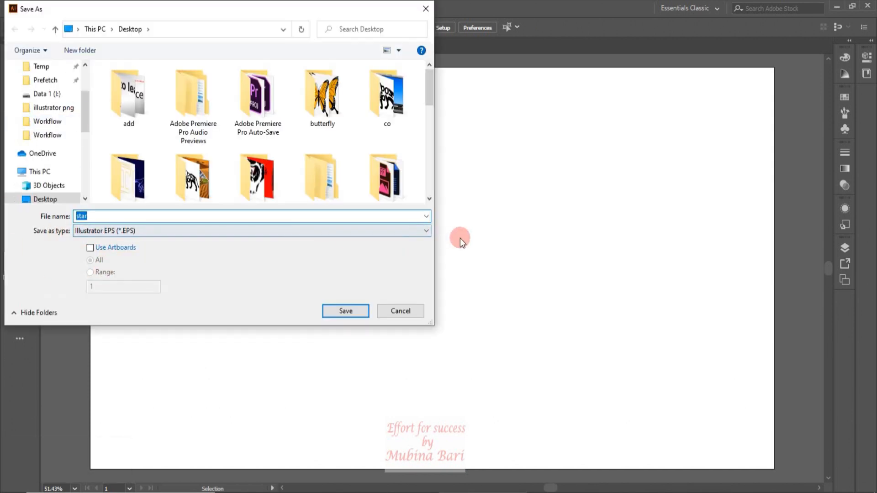
left_click(424, 230)
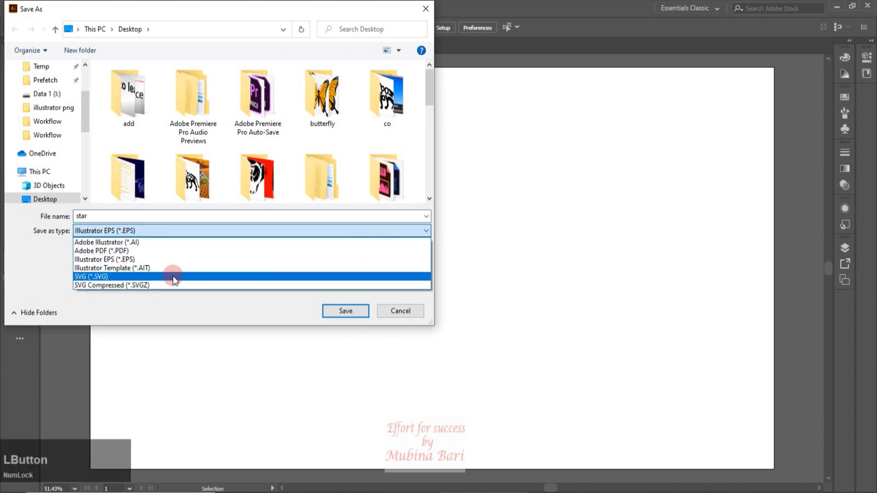
left_click(109, 276)
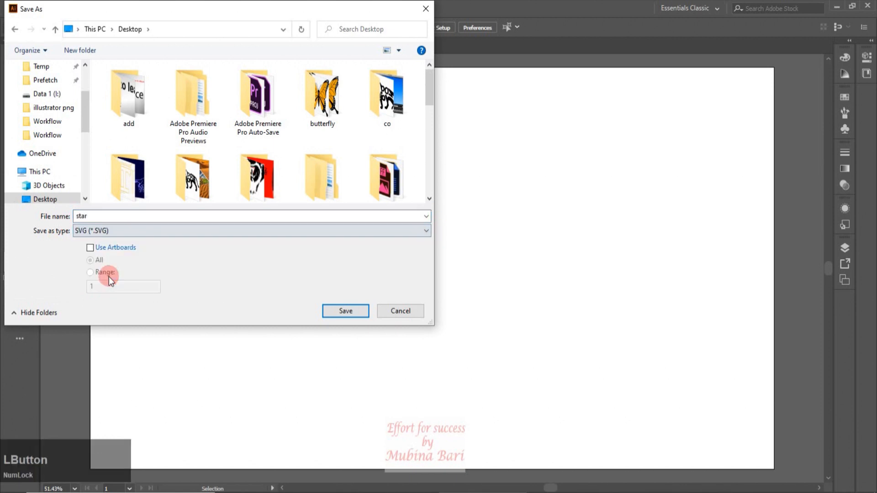
left_click(105, 218)
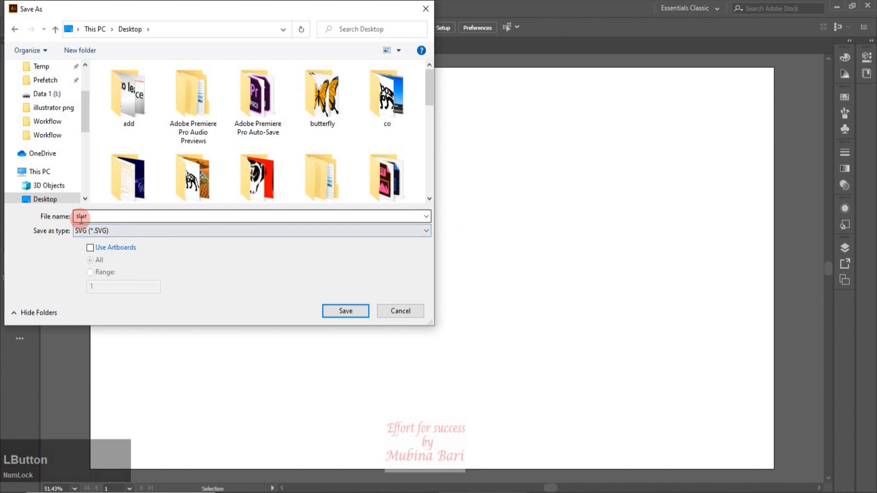
left_click(345, 313)
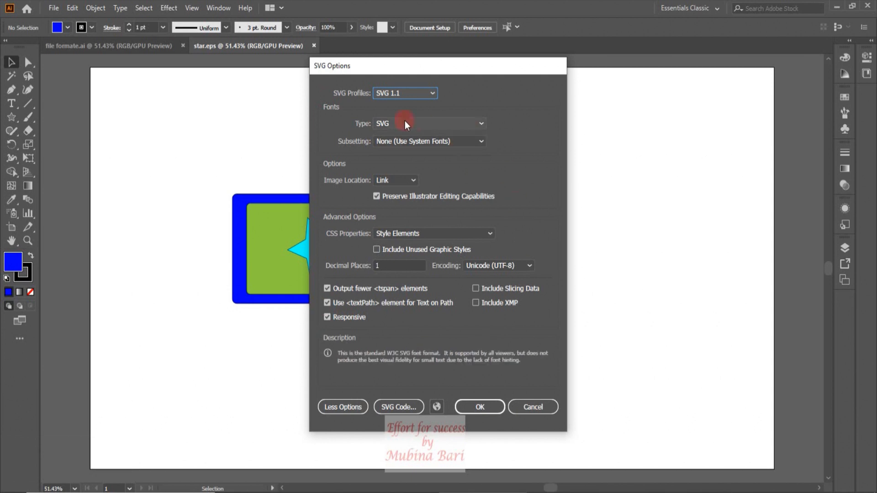
- Look through the font type choices, keep SVG with the SVG 1.1 profile, and accept the SVG options
left_click(482, 124)
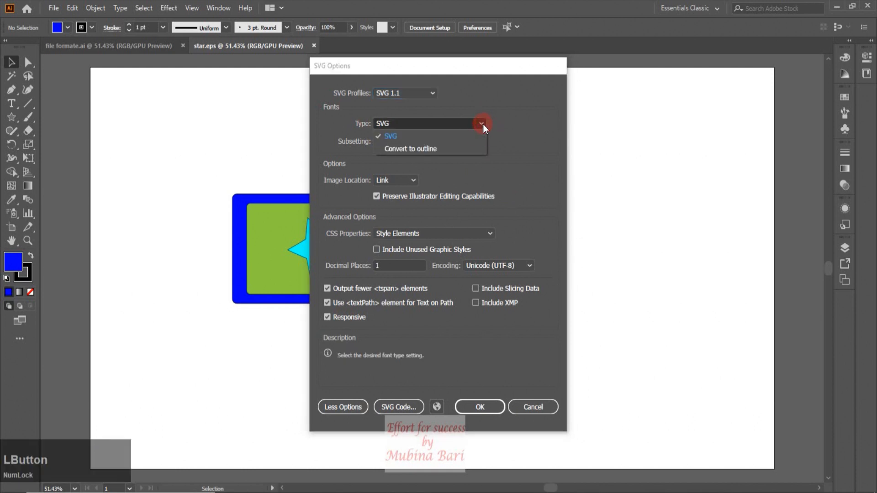
left_click(482, 124)
left_click(483, 124)
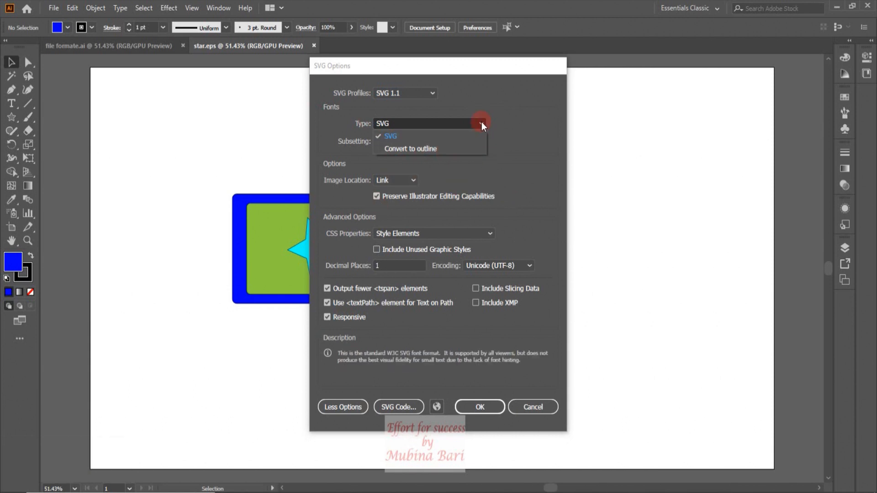
left_click(447, 121)
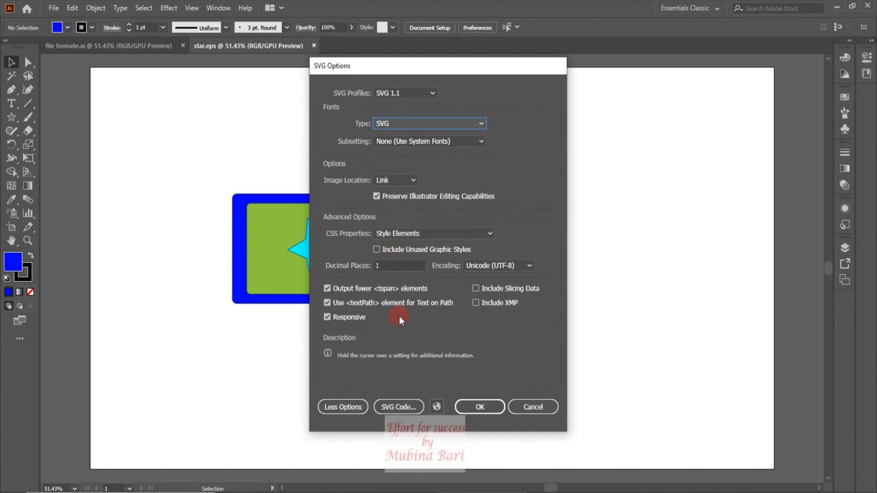
left_click(481, 405)
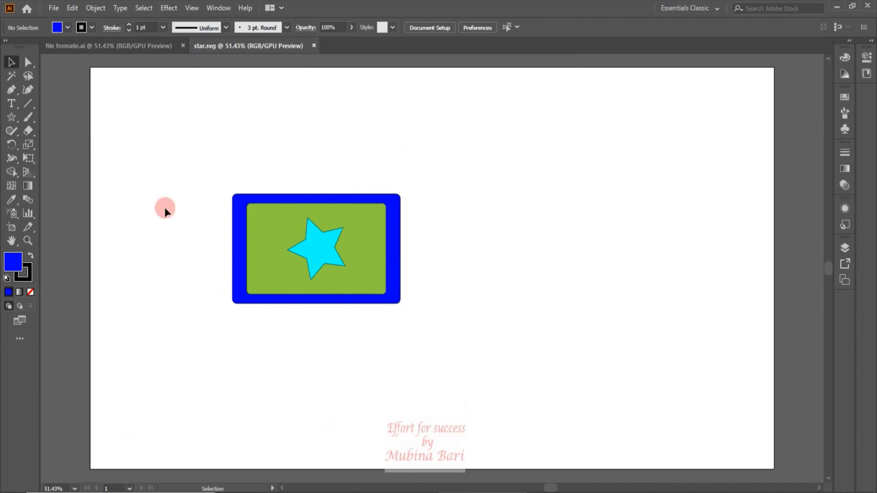
- Show the desktop and place the star SVG file beside the star PDF
left_click(836, 6)
left_click_drag(189, 19, 355, 186)
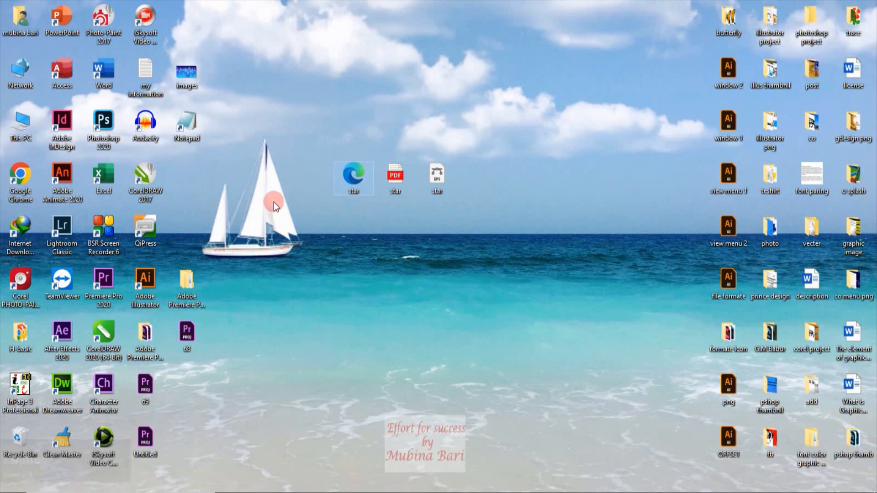
- Show Chrome in a smaller window beside the desktop files and open the star SVG file in a new browser tab
left_click(288, 492)
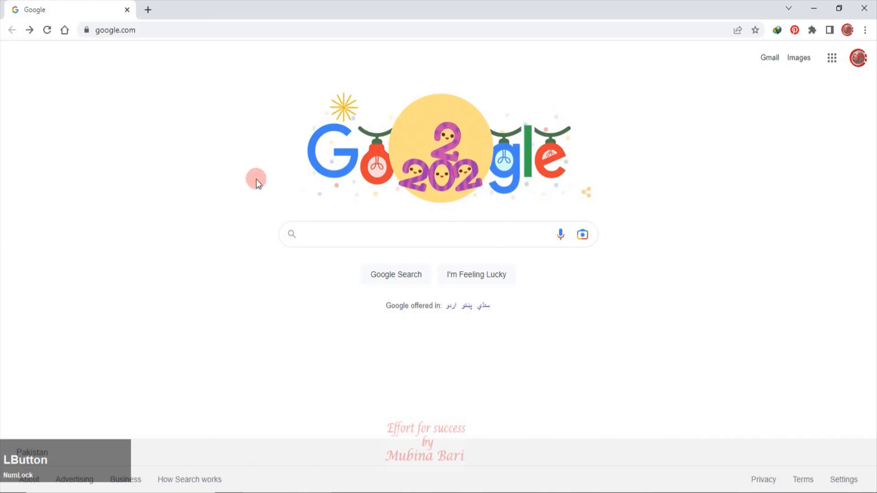
left_click(838, 9)
left_click_drag(713, 59, 716, 37)
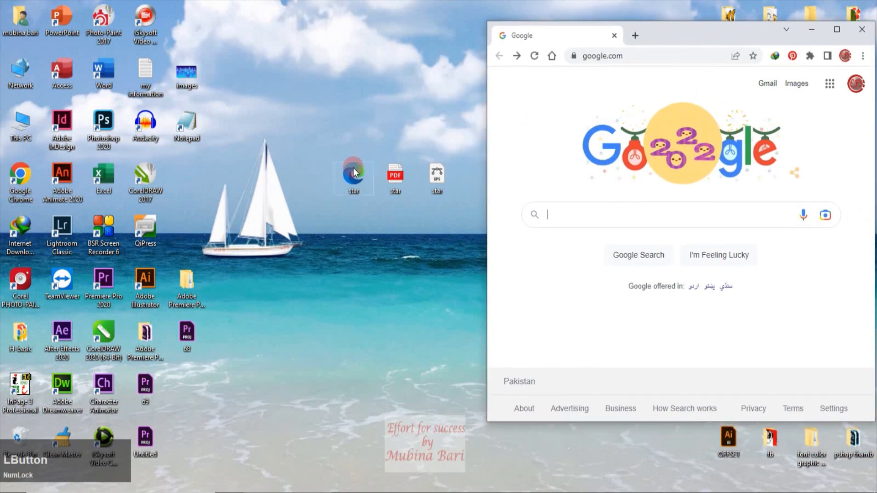
left_click_drag(352, 168, 689, 270)
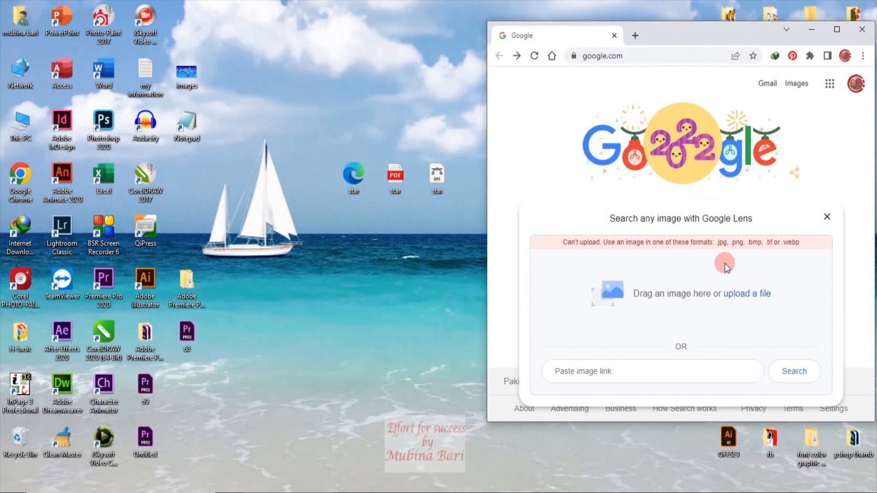
left_click_drag(349, 175, 687, 33)
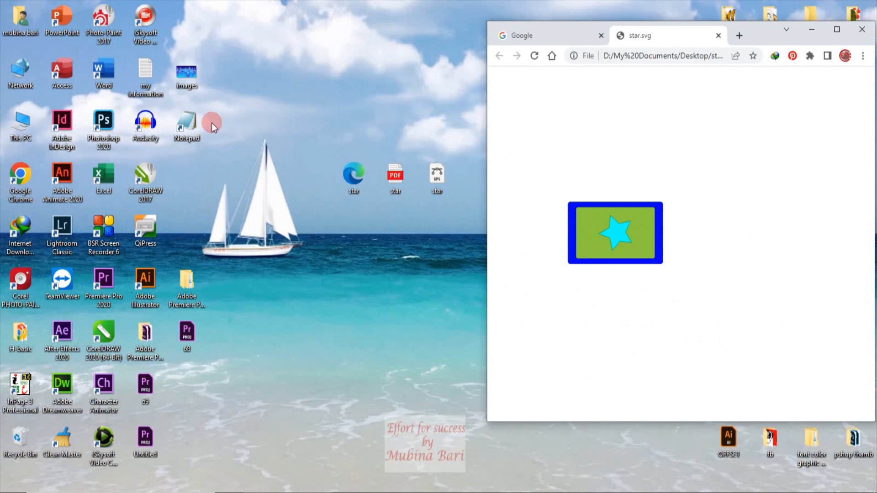
- Open Notepad, place its window next to the desktop files, and load the star SVG file's code into it
double_click(191, 123)
left_click(303, 110)
double_click(188, 120)
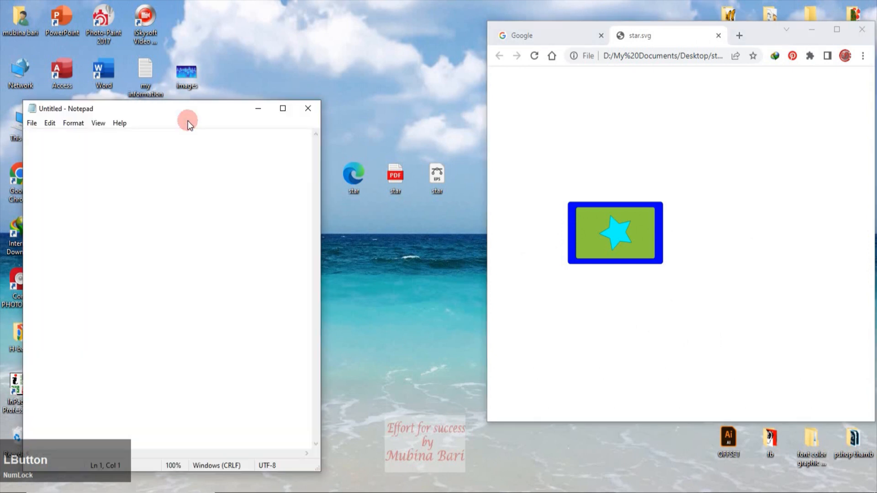
left_click_drag(170, 109, 172, 85)
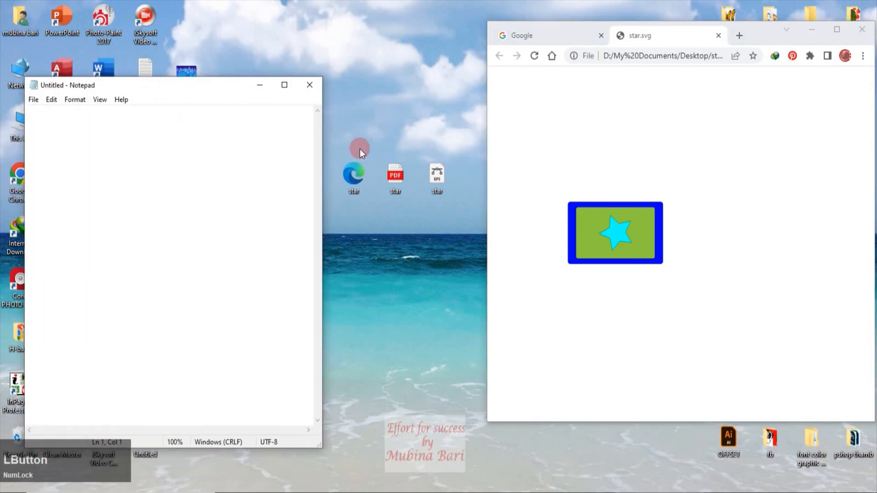
left_click_drag(364, 166, 224, 187)
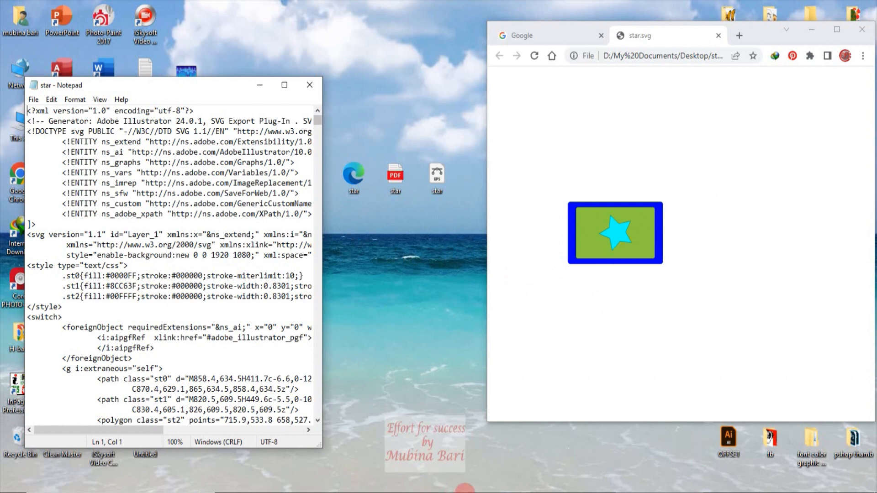
- Switch to Illustrator, choose dark green 135616 in the fill's Color Picker, copy its hex code, and cancel the color change
left_click(484, 492)
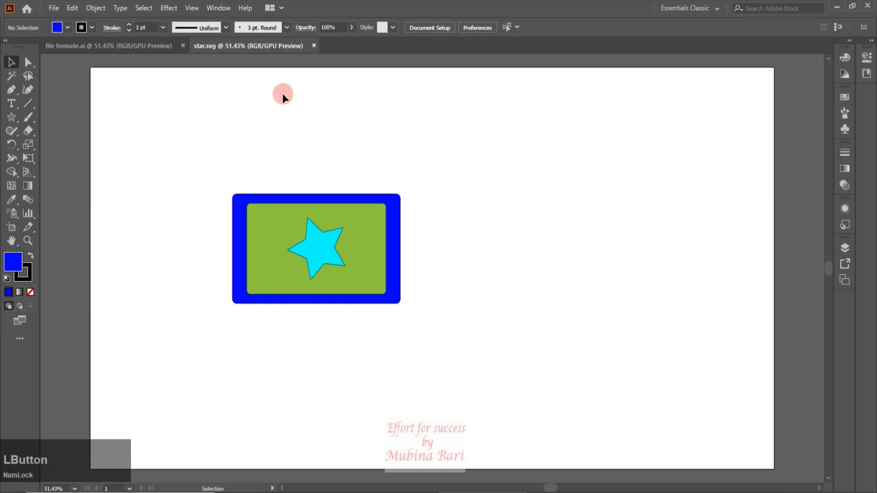
left_click(14, 261)
double_click(13, 263)
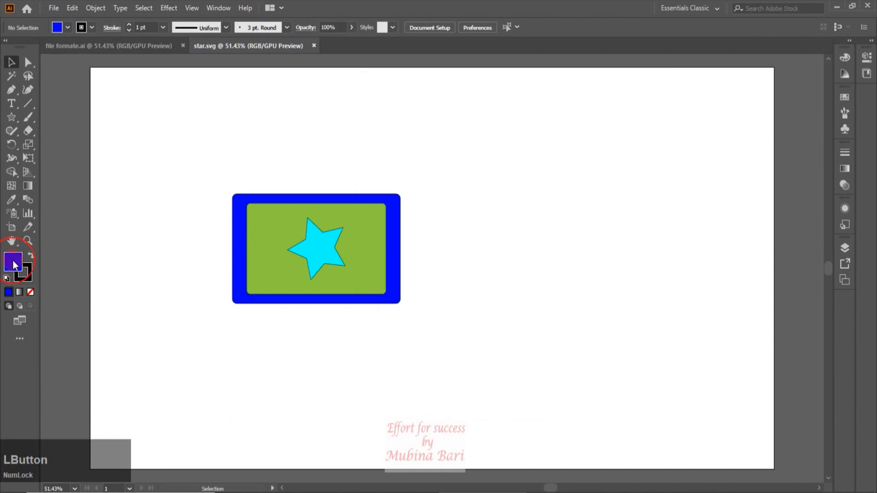
double_click(14, 262)
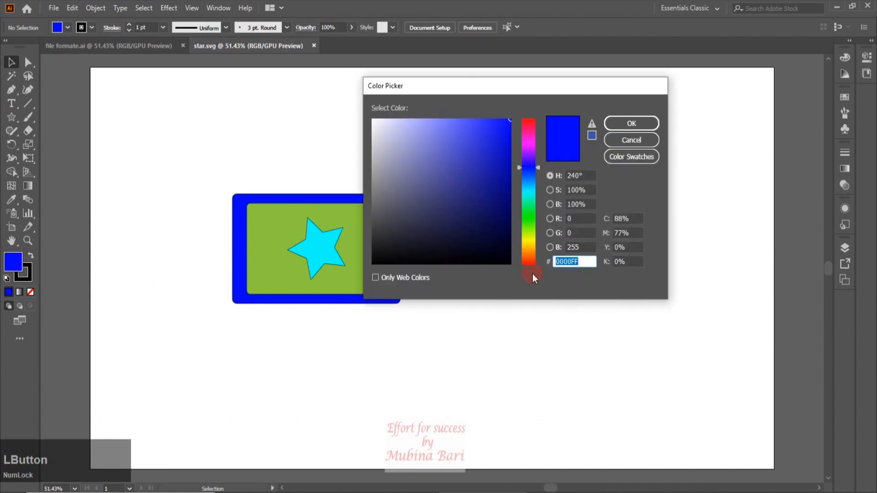
left_click(529, 215)
left_click(504, 228)
left_click_drag(504, 228, 480, 215)
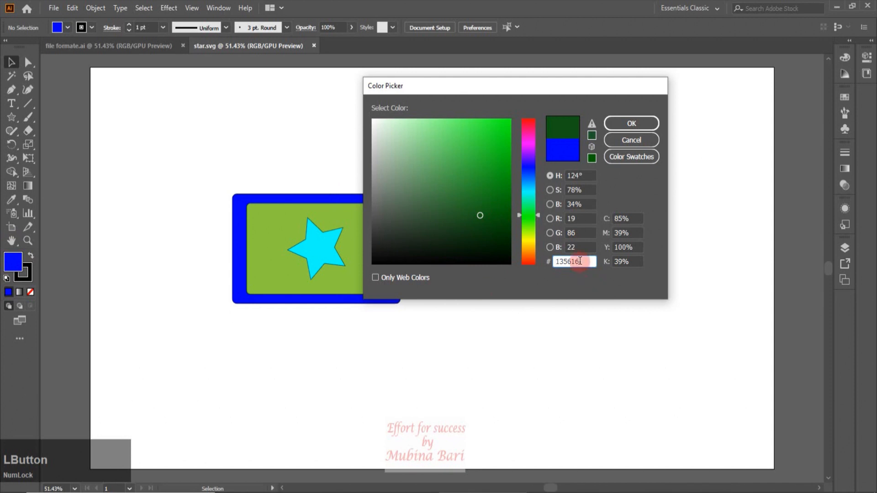
left_click(555, 262)
left_click_drag(555, 262, 574, 261)
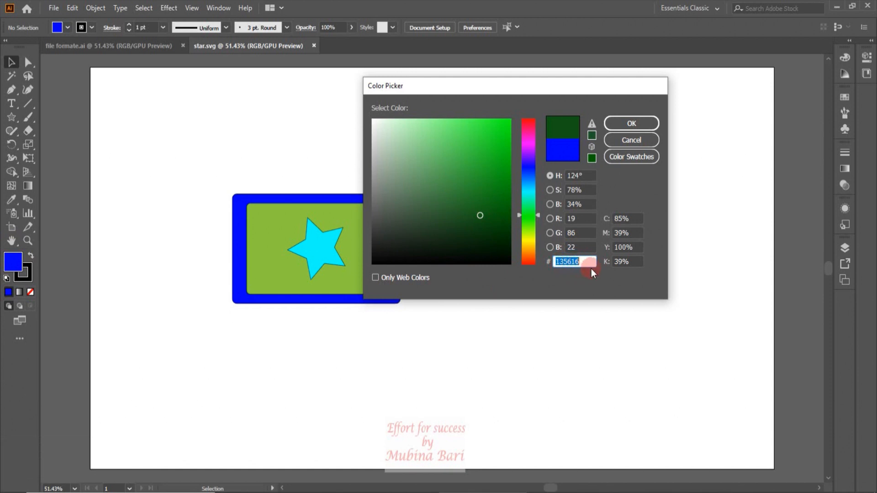
key("ctrl+c")
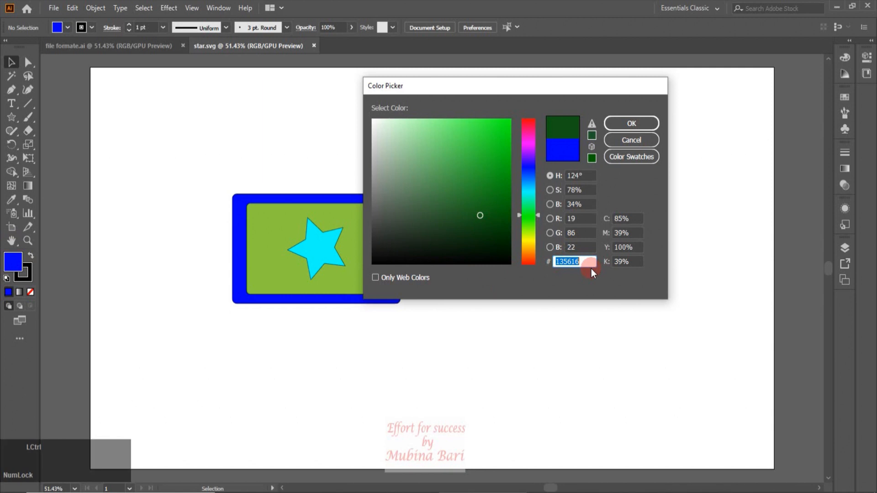
left_click(632, 140)
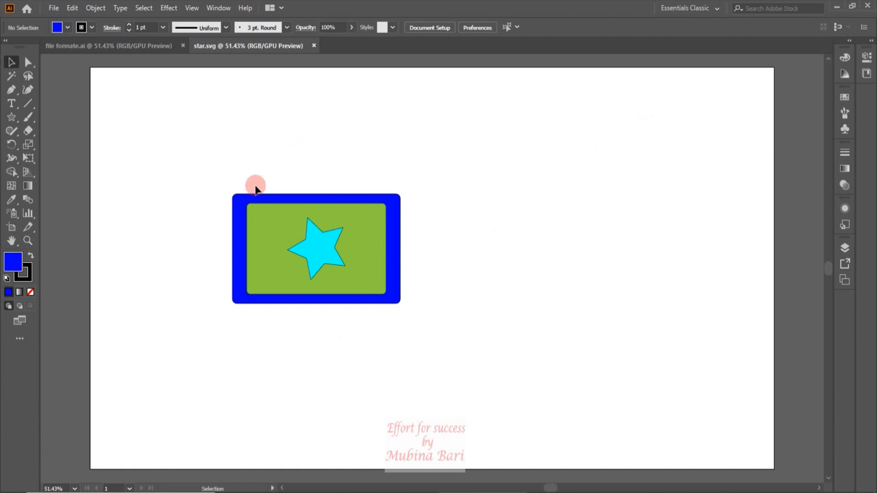
- Return to Notepad, set the .st0 fill color in the star SVG code to #135616, and save the file
left_click(836, 8)
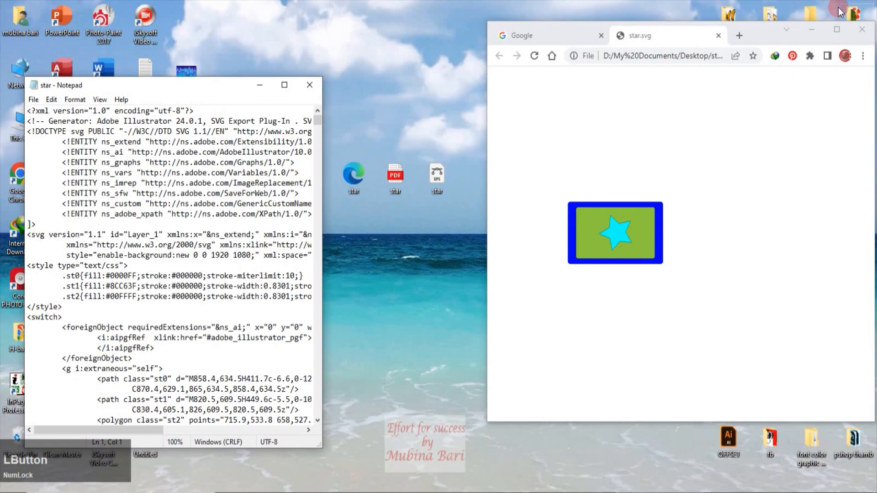
left_click(111, 275)
left_click_drag(111, 276, 136, 273)
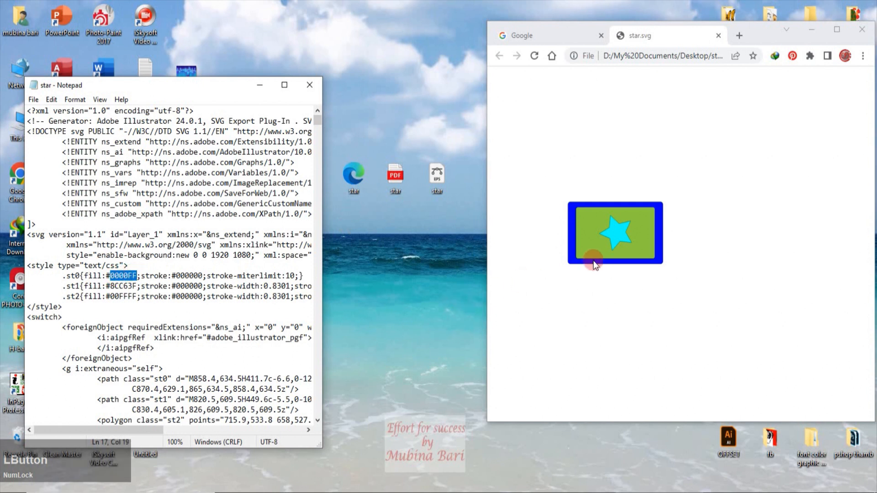
key("Delete")
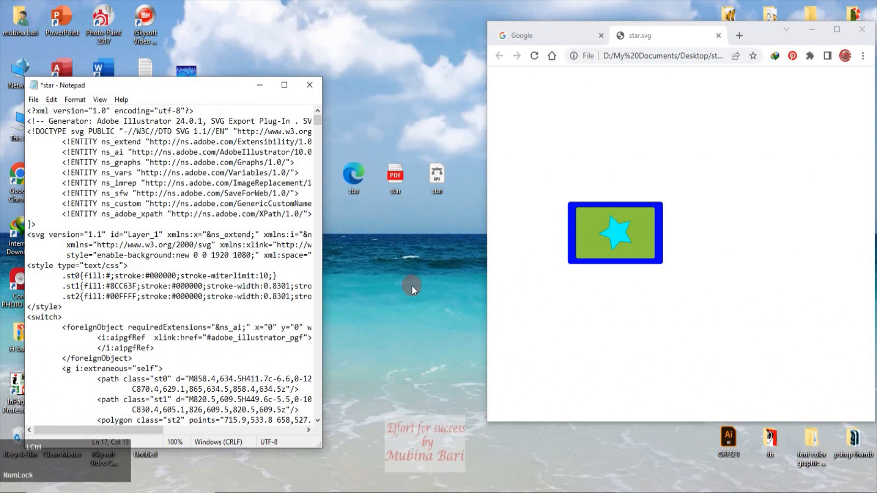
type("135616")
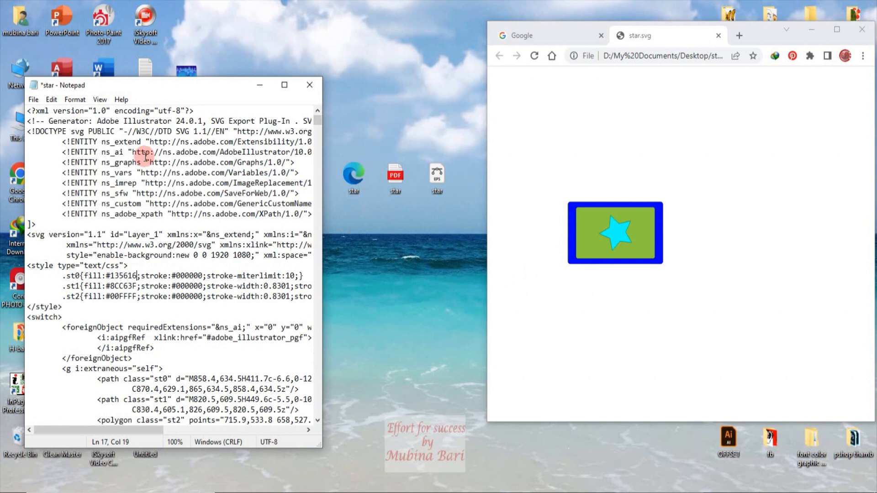
key("Num_Lock")
key("ctrl+s")
key("ctrl+s")
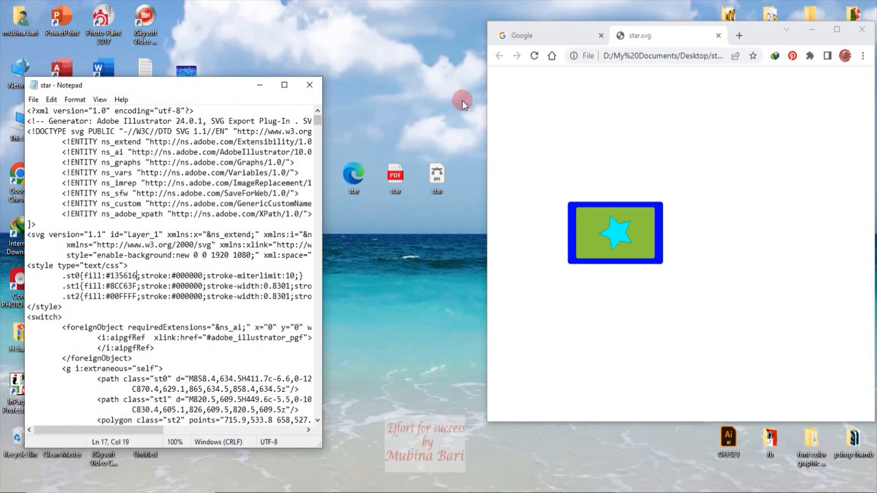
- Reload the star SVG in Chrome to apply the edited fill color, and close the Notepad and Chrome windows
left_click(533, 56)
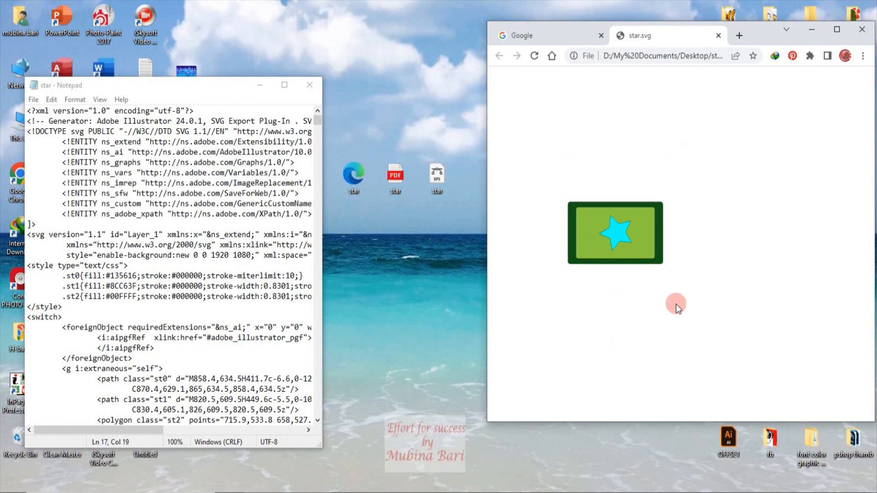
left_click(309, 85)
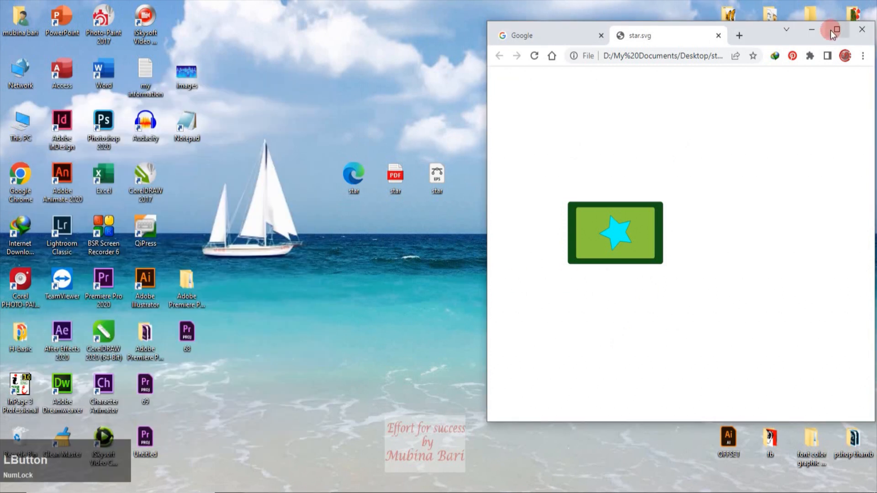
left_click(861, 29)
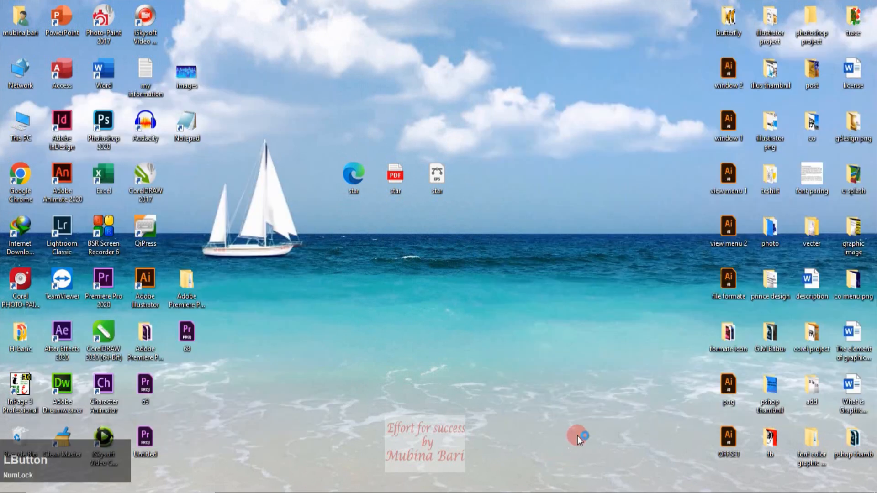
right_click(491, 288)
left_click(516, 320)
- Switch to Illustrator and save the star artwork to the Desktop as SVG Compressed (*.SVGZ) with the SVG 1.1 profile
left_click(434, 491)
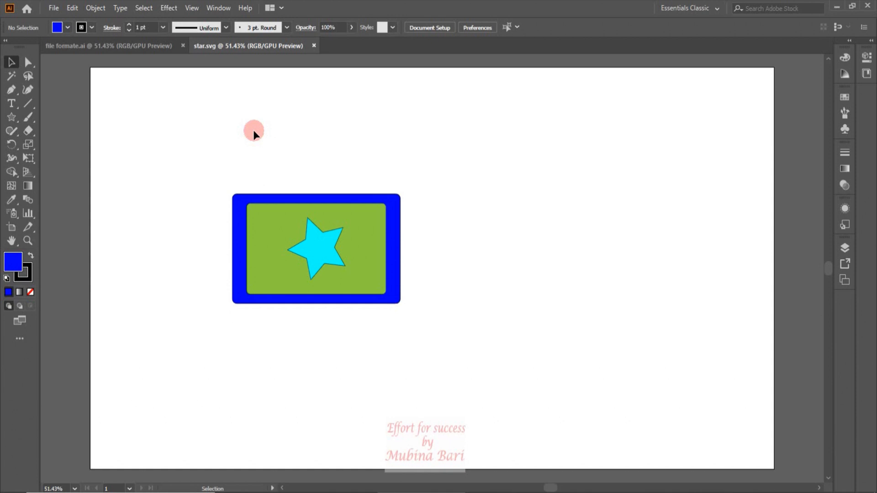
left_click(54, 8)
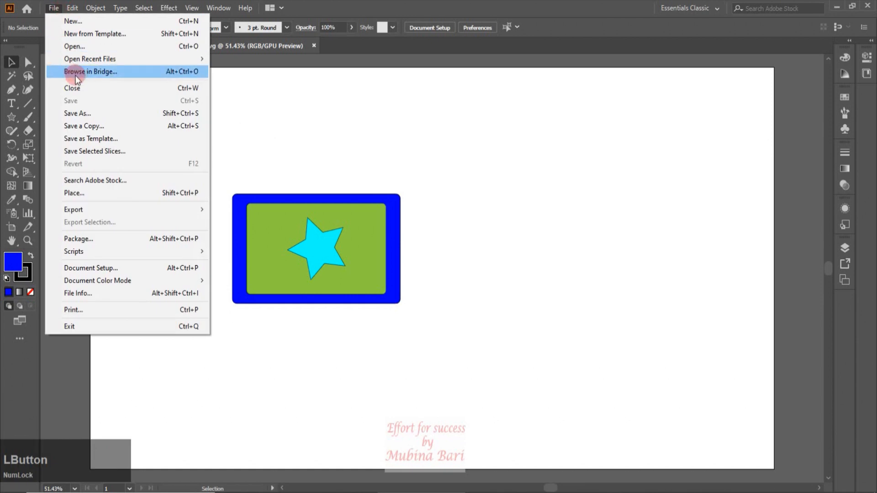
left_click(83, 116)
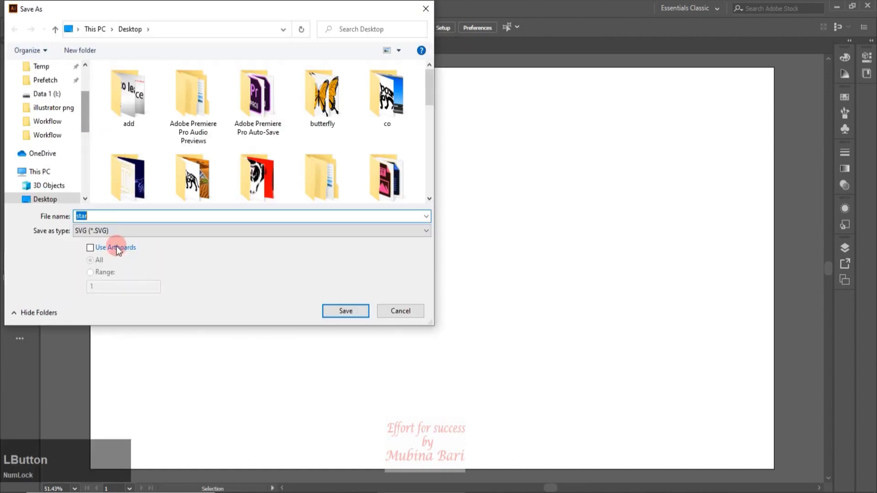
left_click(424, 234)
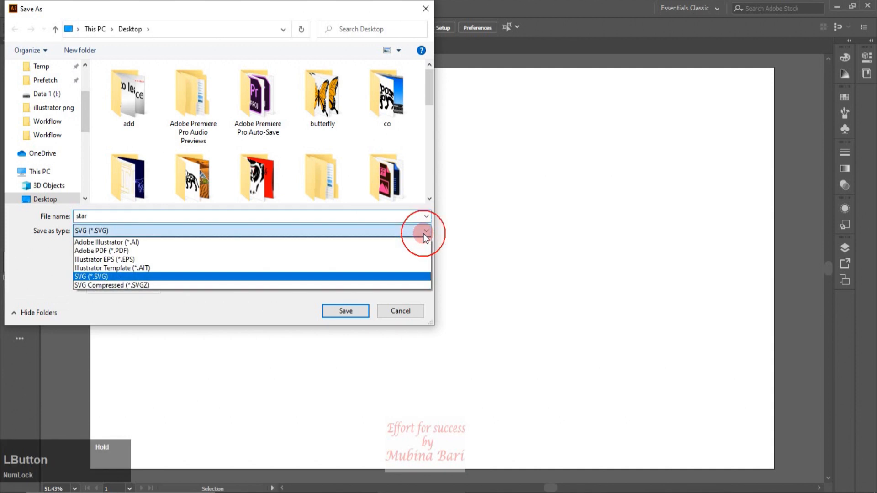
left_click(112, 285)
left_click(330, 312)
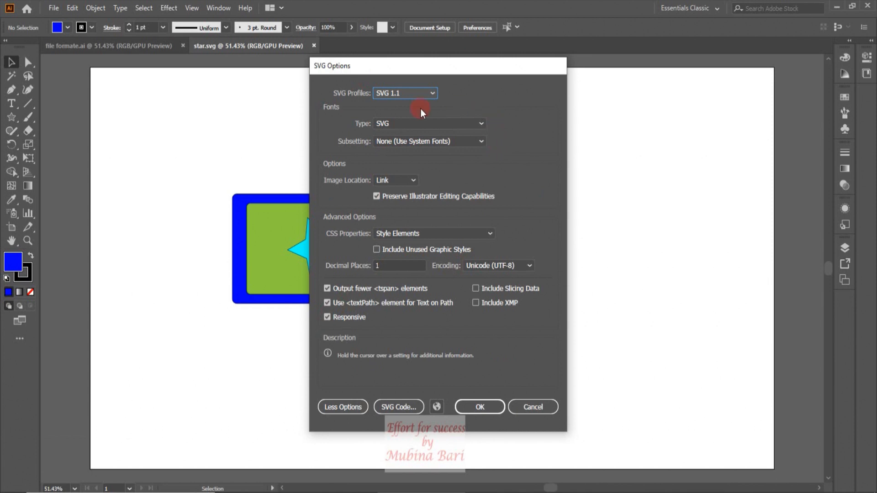
left_click(480, 409)
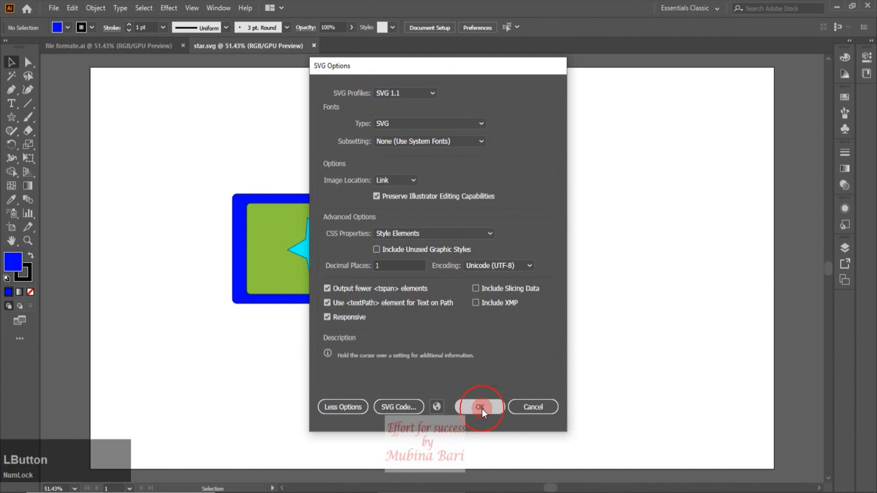
- Return to the desktop, place the star SVGZ file beside the star EPS file, and compare the type and size details of the star files
left_click(838, 12)
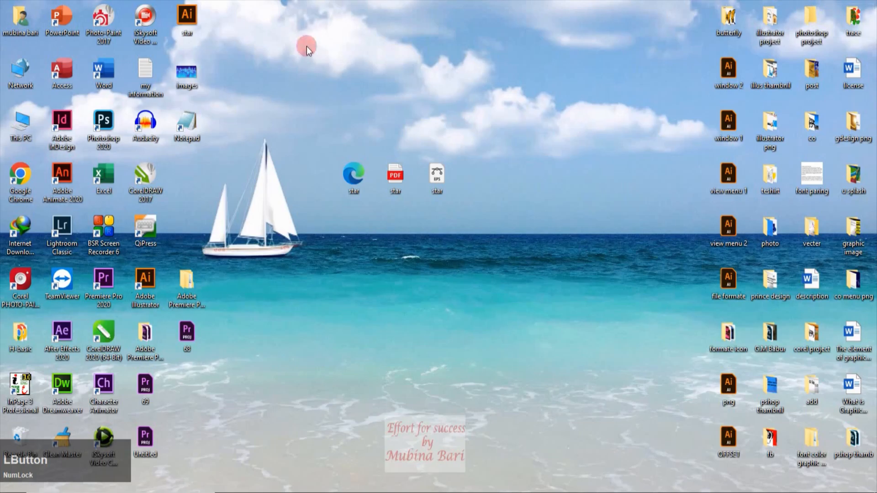
left_click_drag(186, 20, 489, 189)
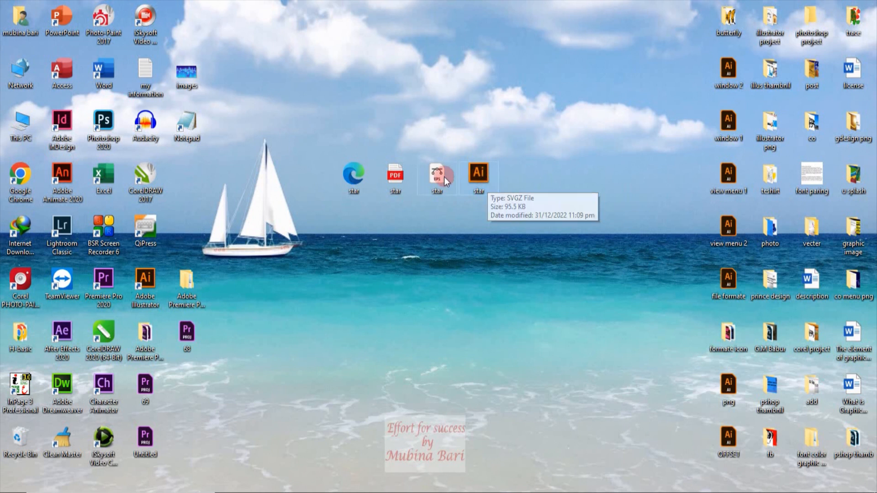
mouse_move(437, 180)
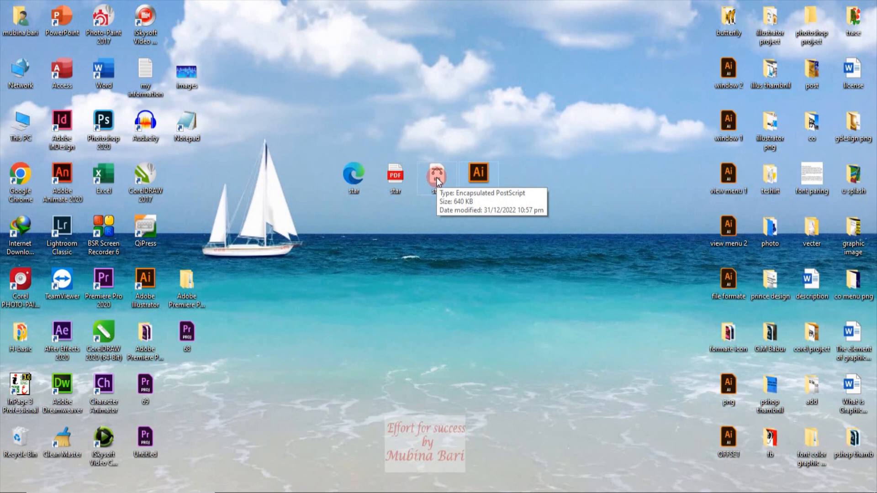
mouse_move(397, 184)
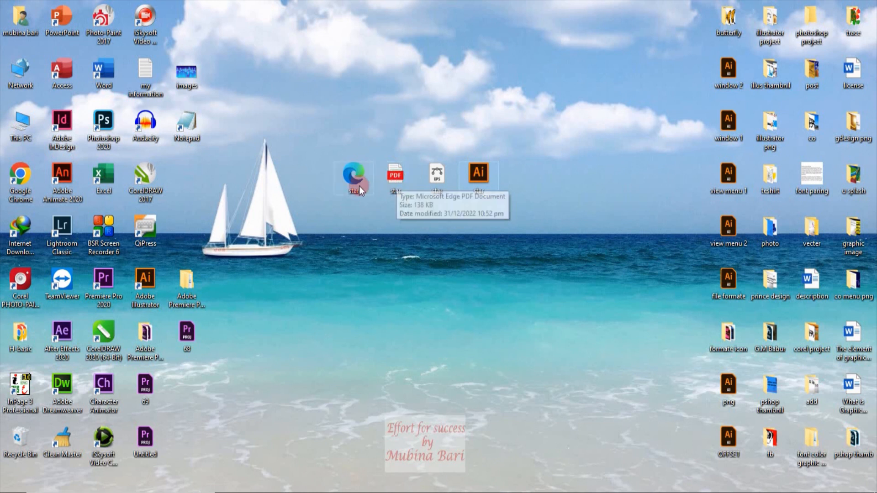
mouse_move(358, 185)
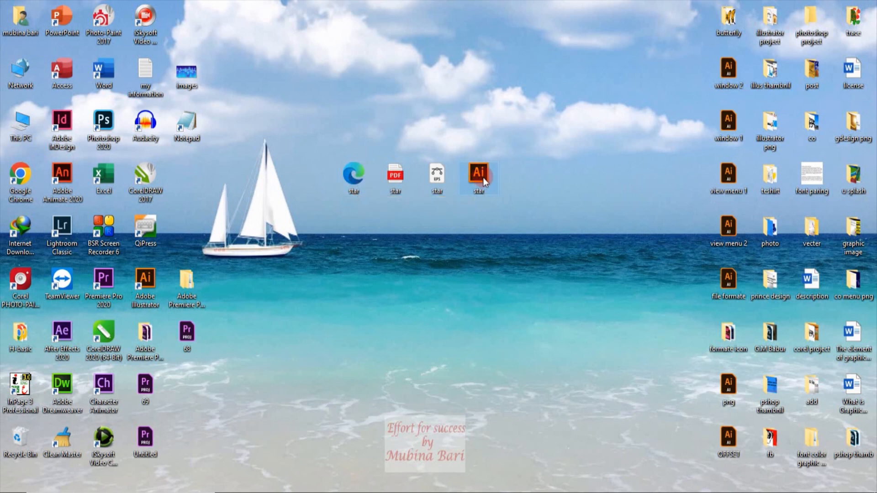
mouse_move(484, 182)
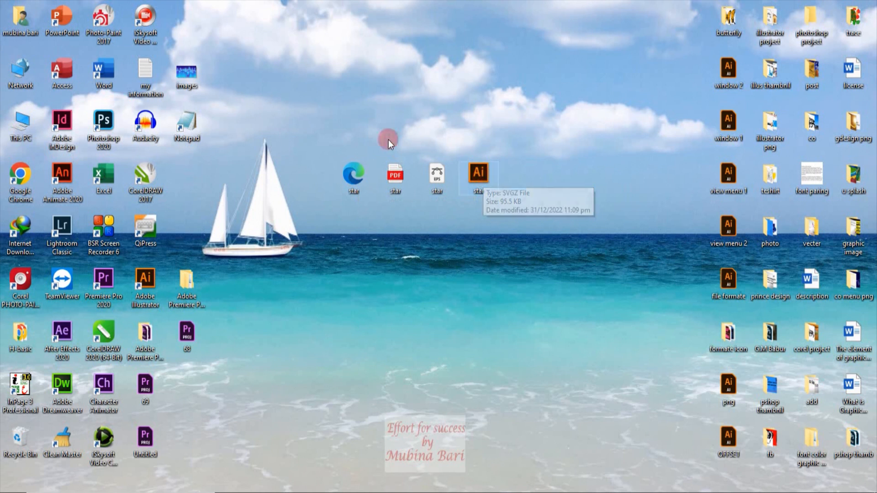
left_click(479, 191)
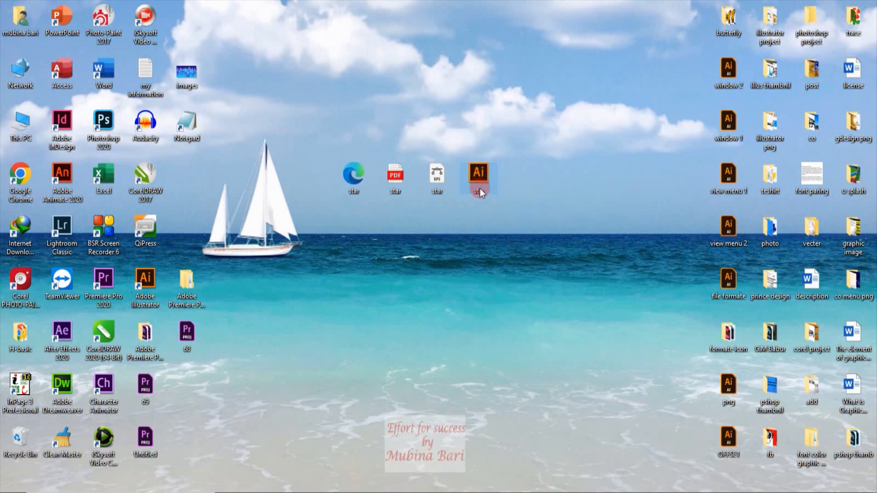
mouse_move(479, 188)
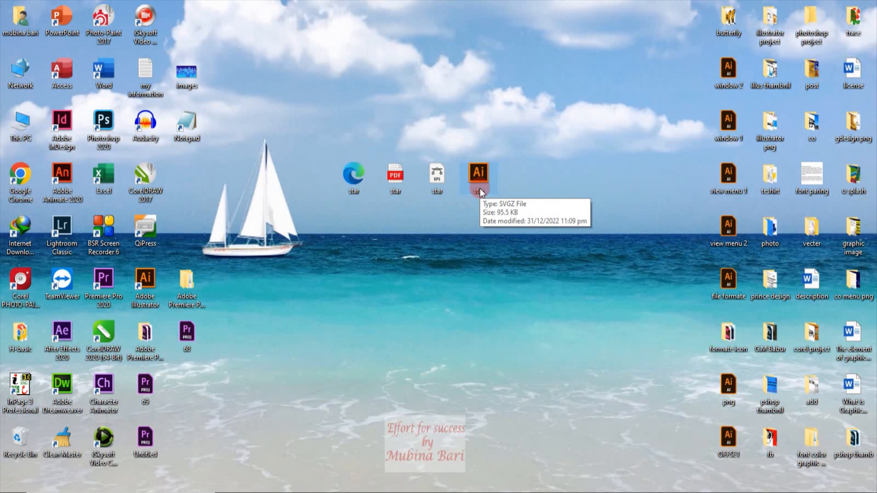
- Open the star SVGZ file from the desktop in Illustrator and select the blue outer rectangle
double_click(478, 188)
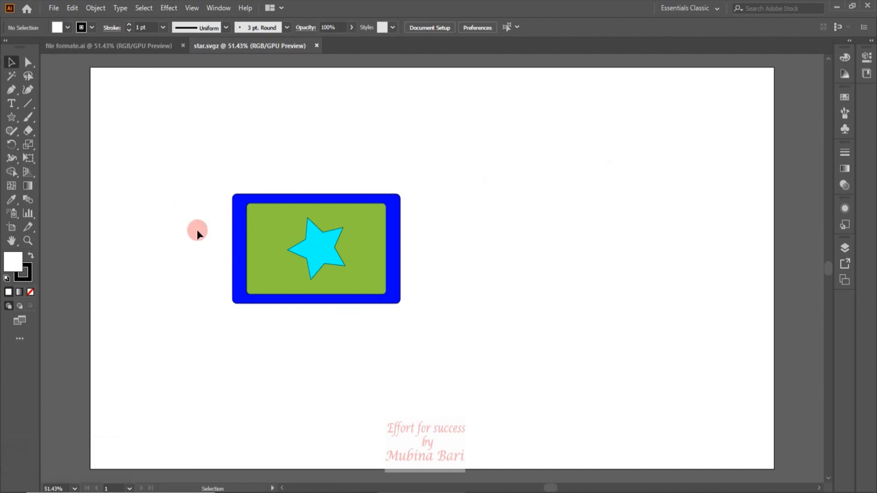
left_click(235, 249)
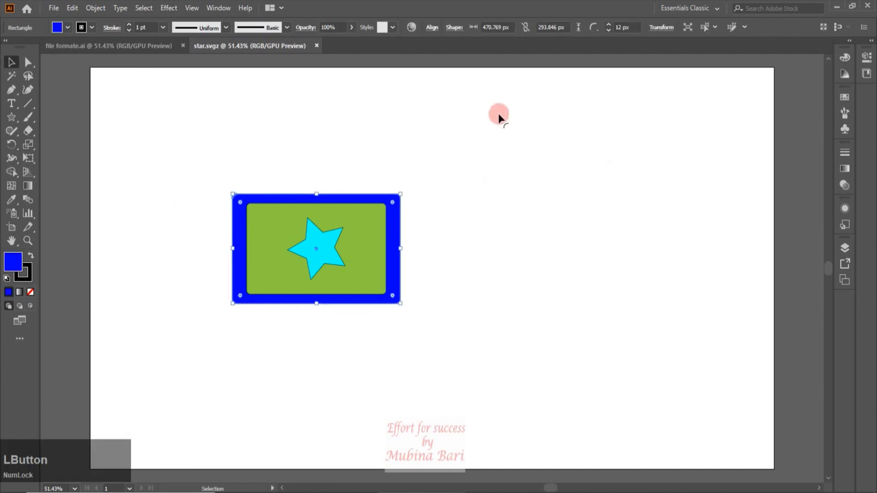